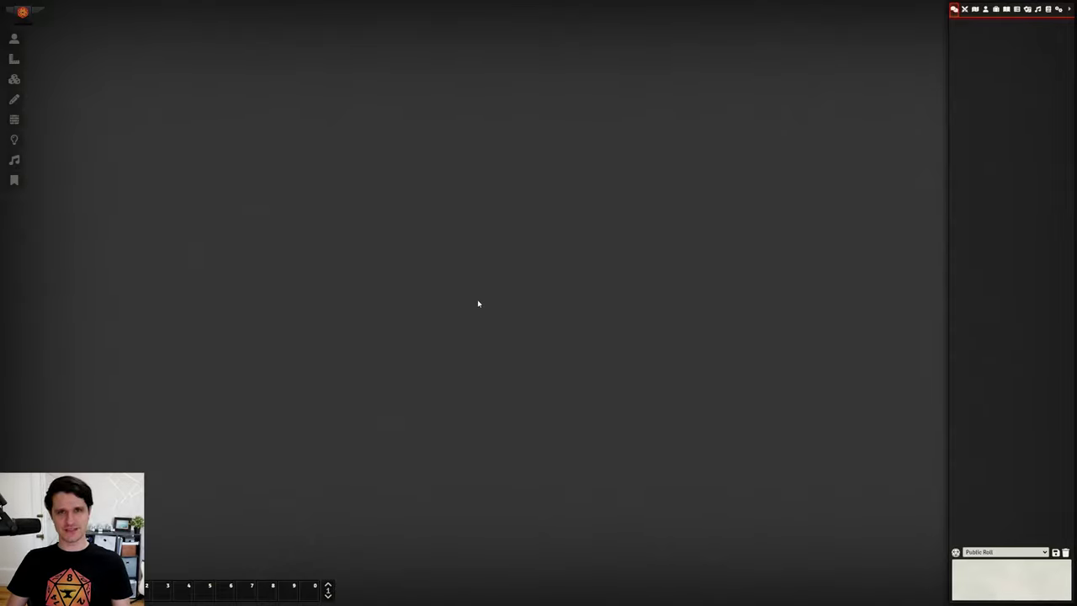
# Step: Filter the compendium packs to adventures and import the A House Divided adventure into the world
pyautogui.click(1047, 9)
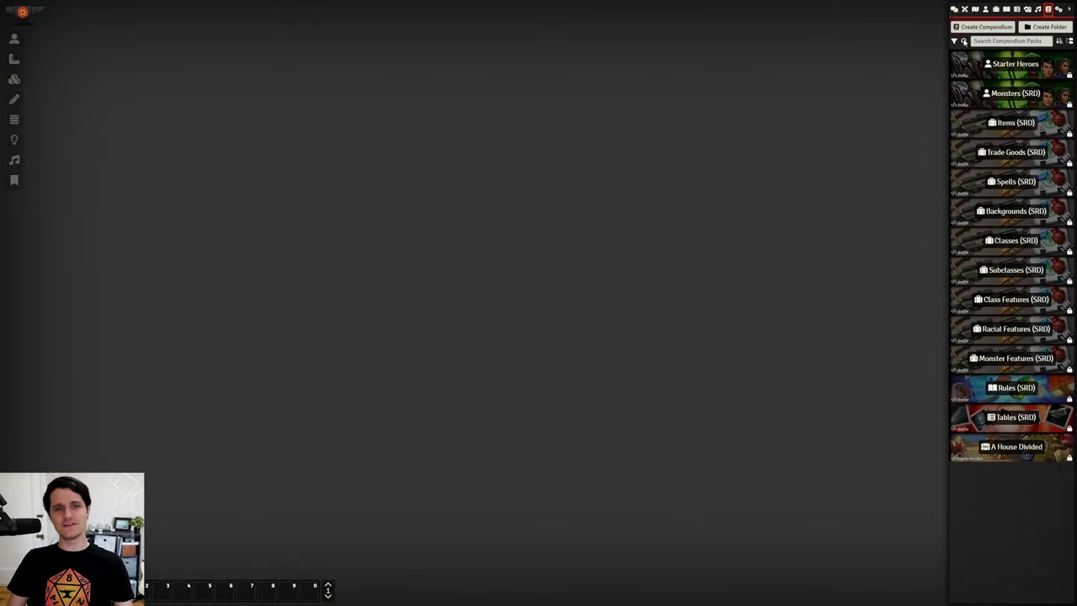
pyautogui.click(954, 41)
pyautogui.click(961, 201)
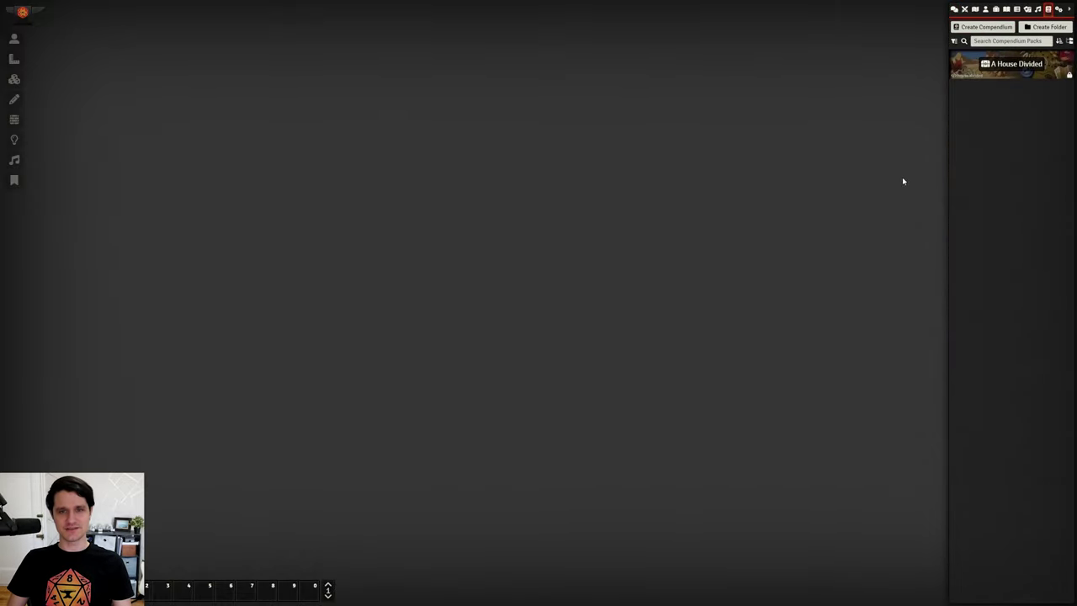
pyautogui.click(986, 75)
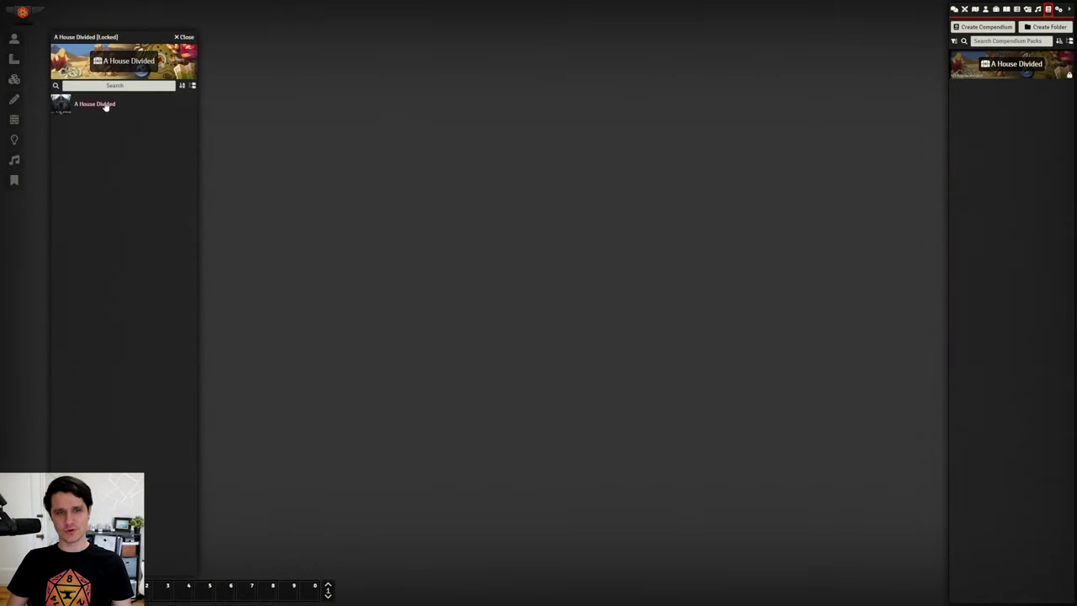
pyautogui.click(183, 37)
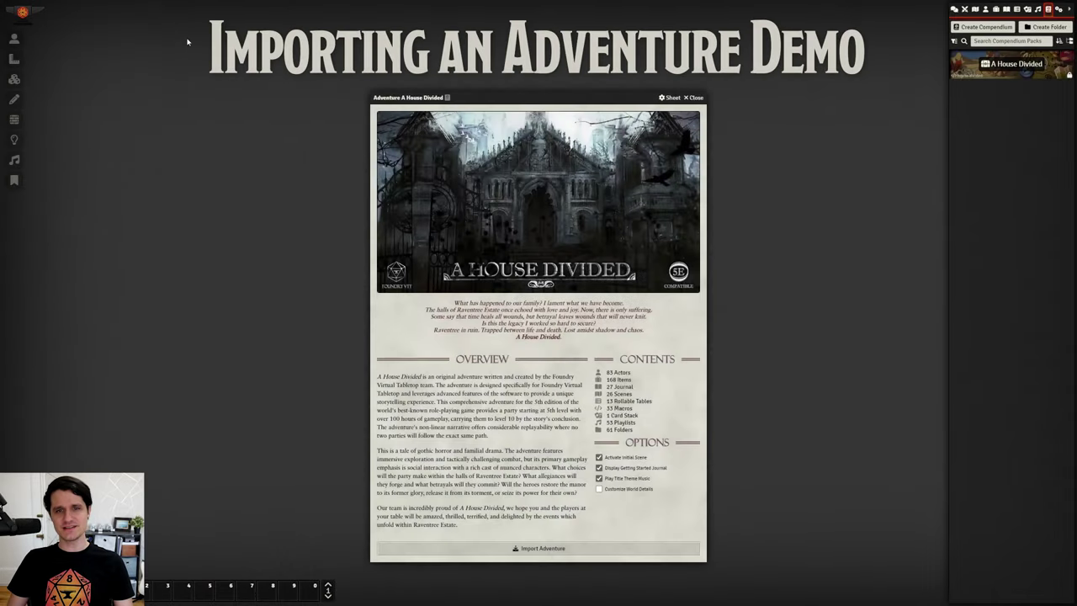
pyautogui.click(534, 548)
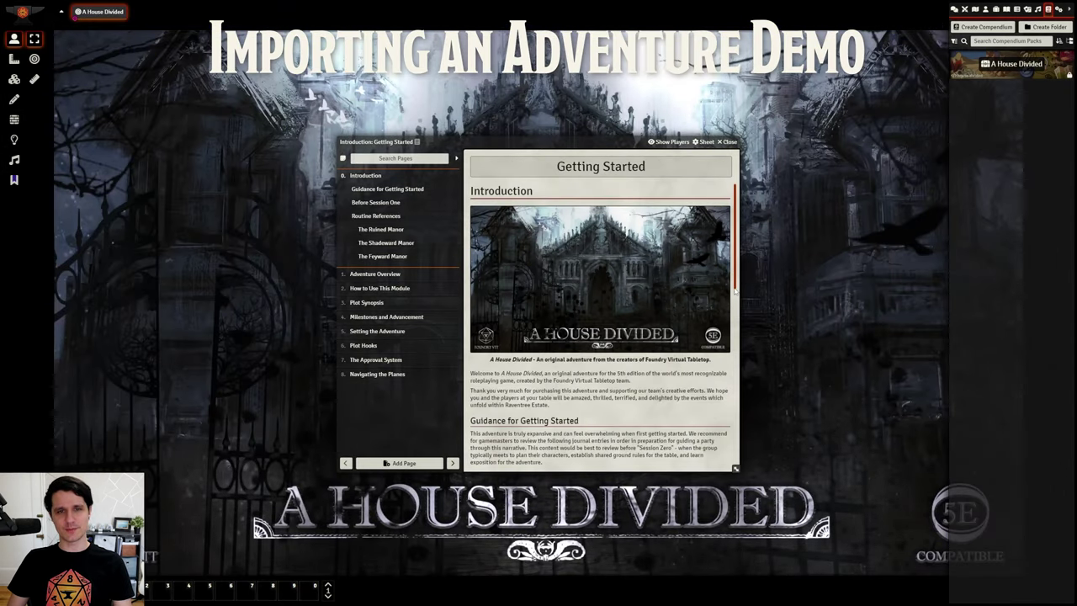
# Step: Skim the Getting Started journal and review the folders of imported scenes, actors, items and journal entries
pyautogui.moveTo(735, 291); pyautogui.dragTo(733, 381)
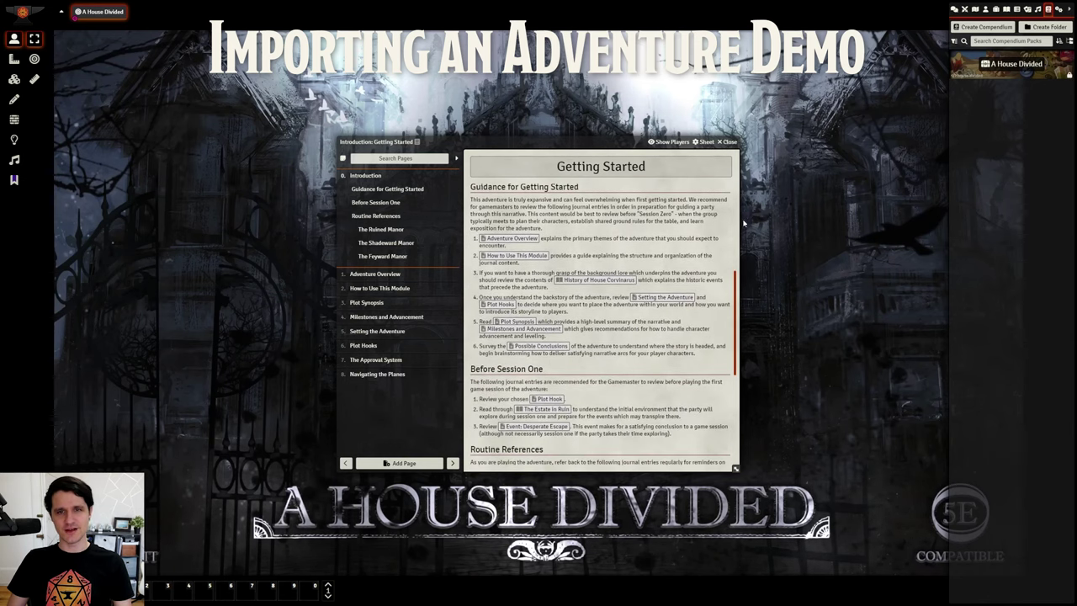
pyautogui.press('Escape')
pyautogui.click(974, 9)
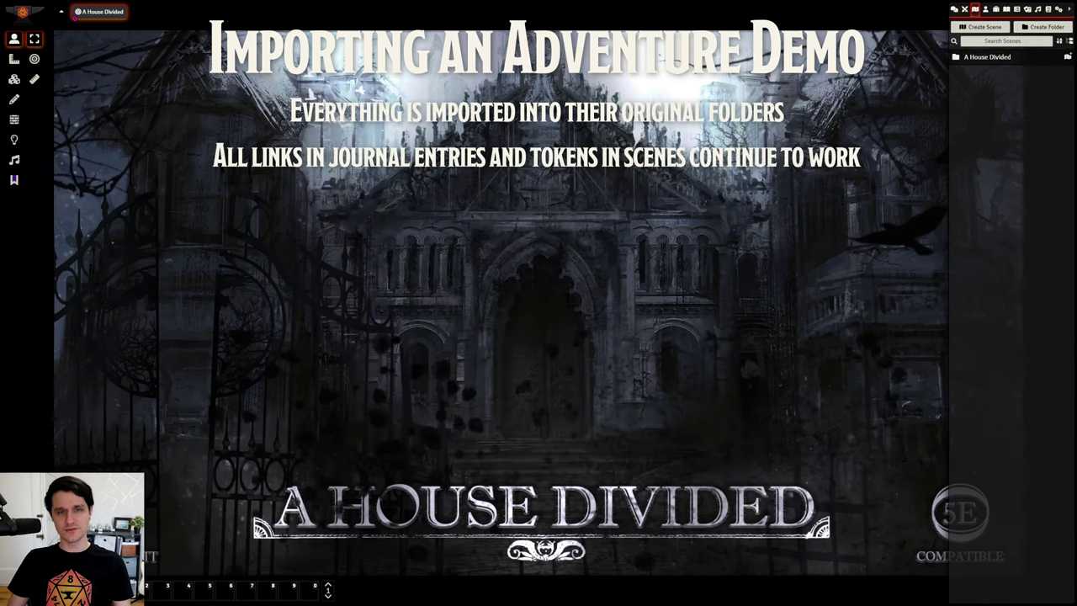
pyautogui.click(987, 73)
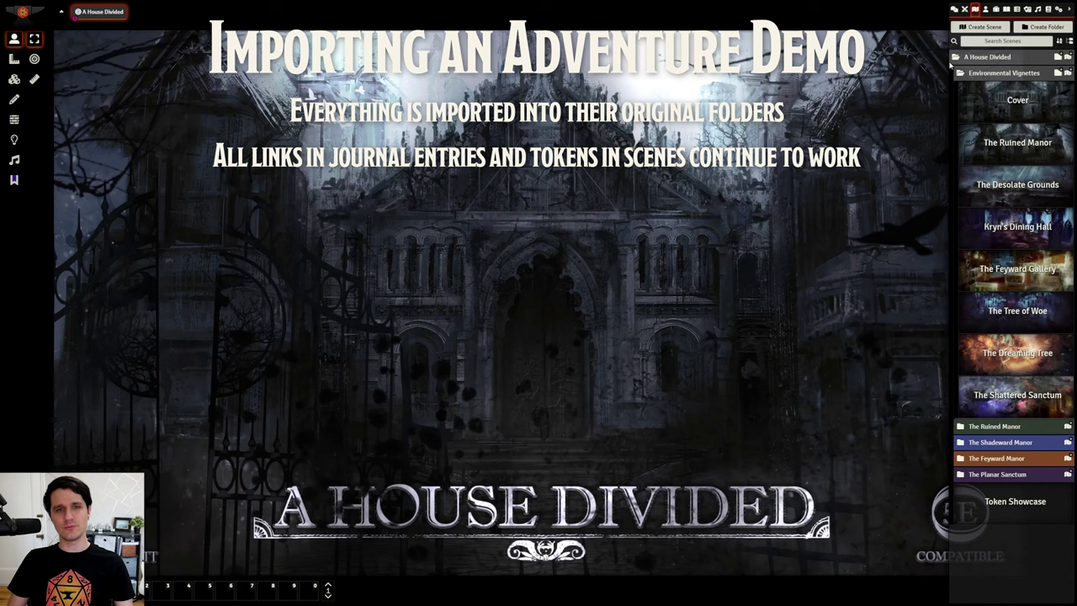
pyautogui.click(985, 9)
pyautogui.click(995, 10)
pyautogui.click(1006, 10)
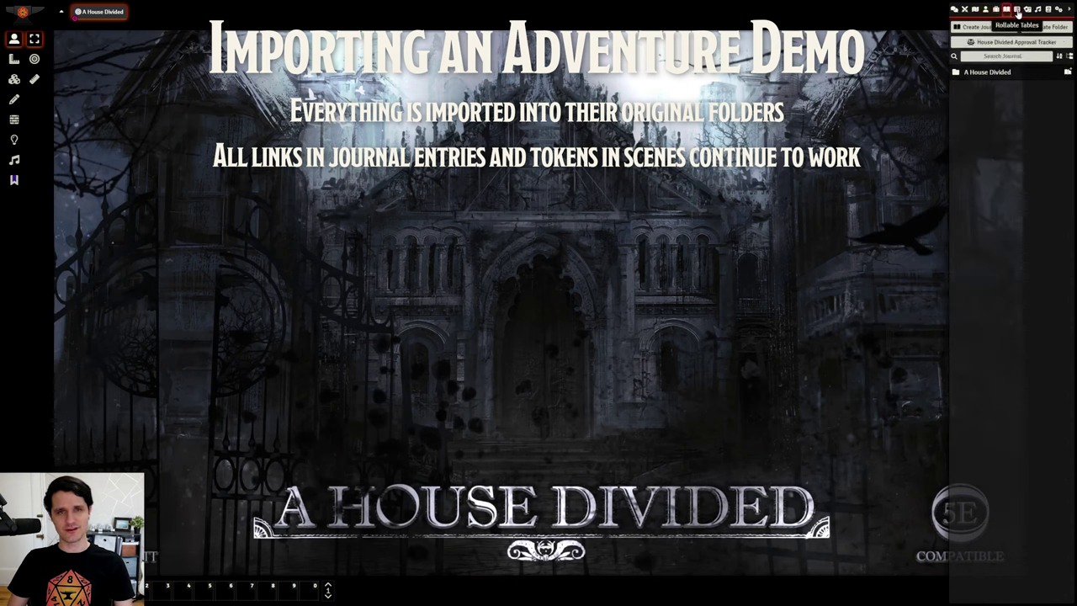
pyautogui.click(1047, 10)
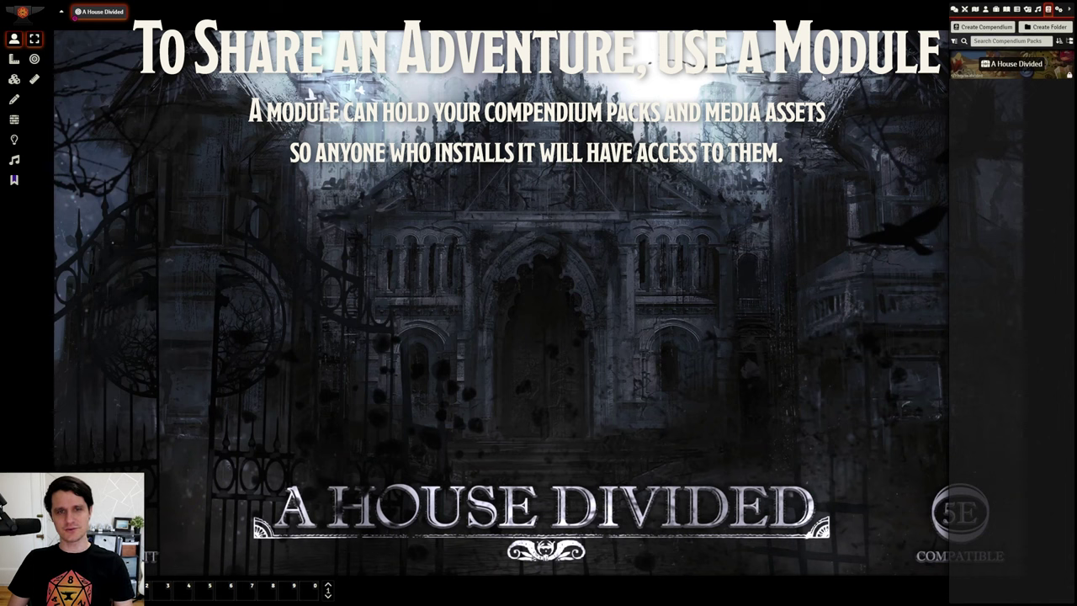
# Step: Return to the setup screen and open the form for creating a new add-on module
pyautogui.click(1058, 9)
pyautogui.click(1010, 334)
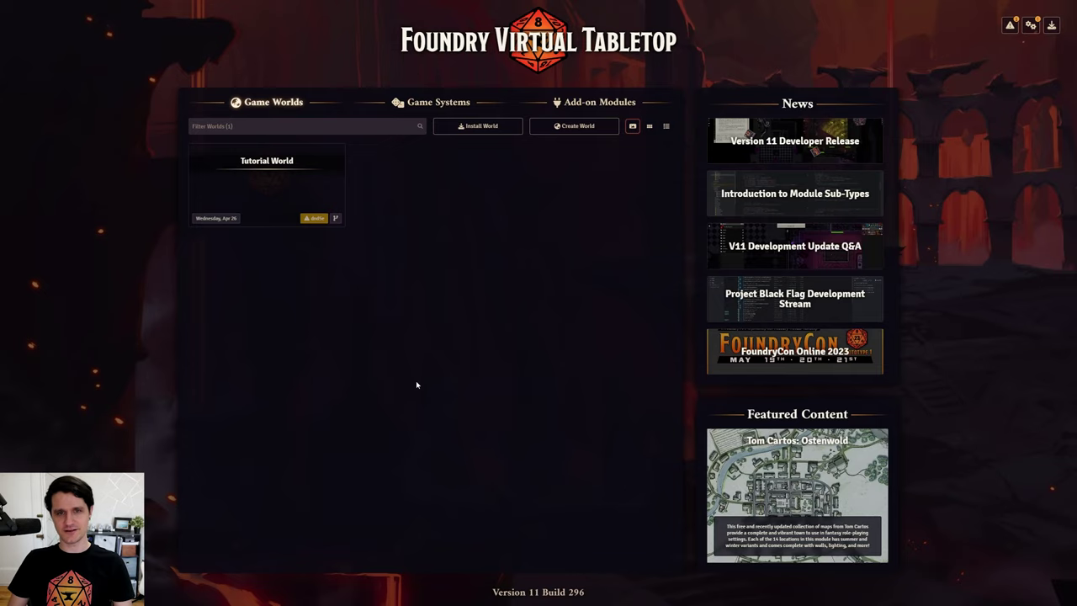
pyautogui.click(578, 104)
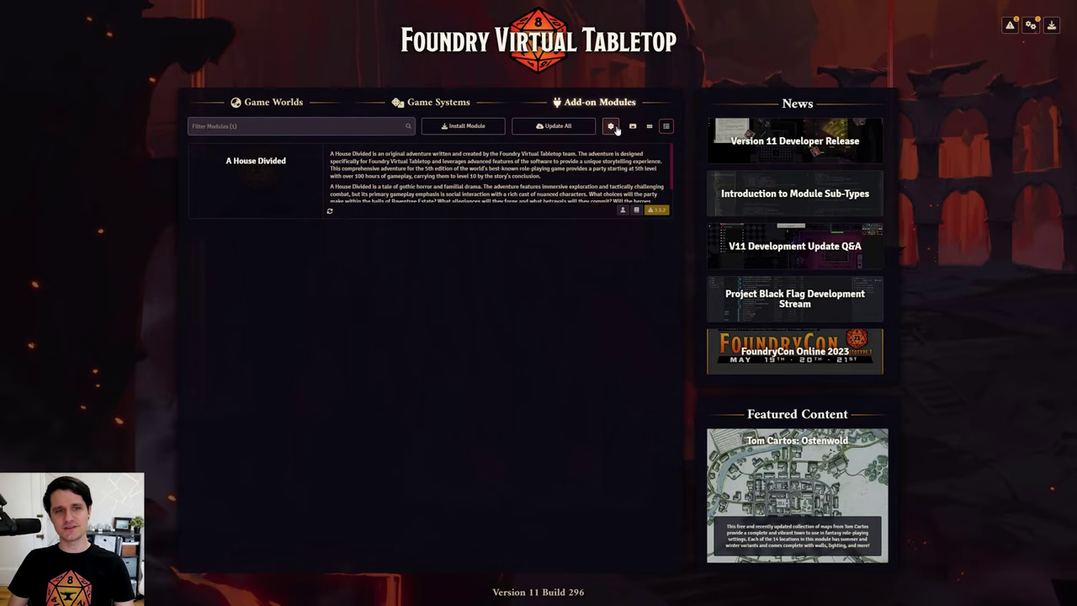
pyautogui.click(611, 127)
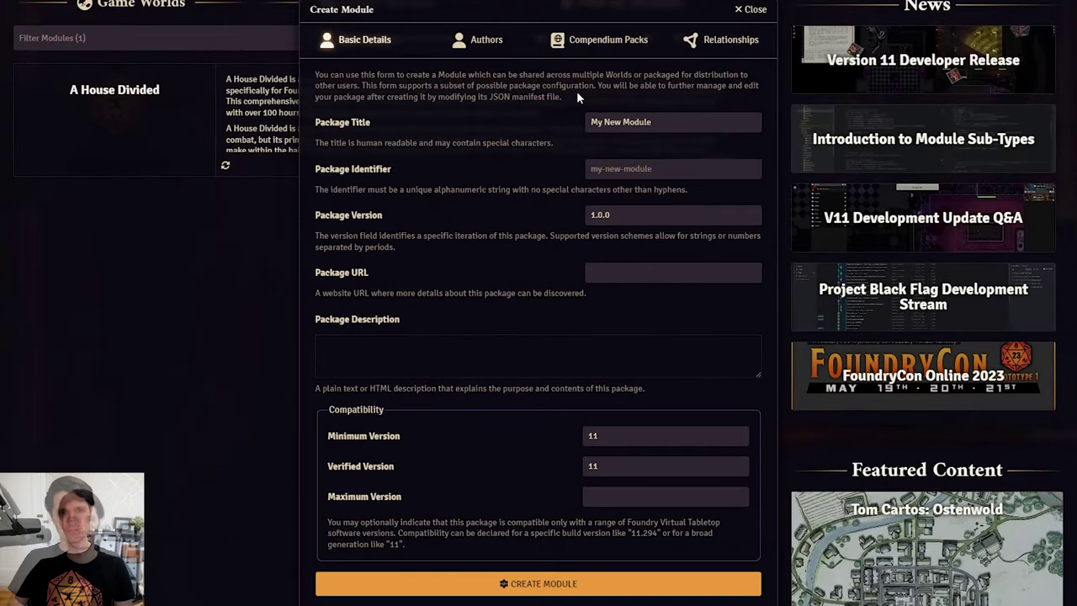
# Step: Set the package title of the new module to "Demo Adventure Module"
pyautogui.moveTo(663, 121); pyautogui.dragTo(586, 121)
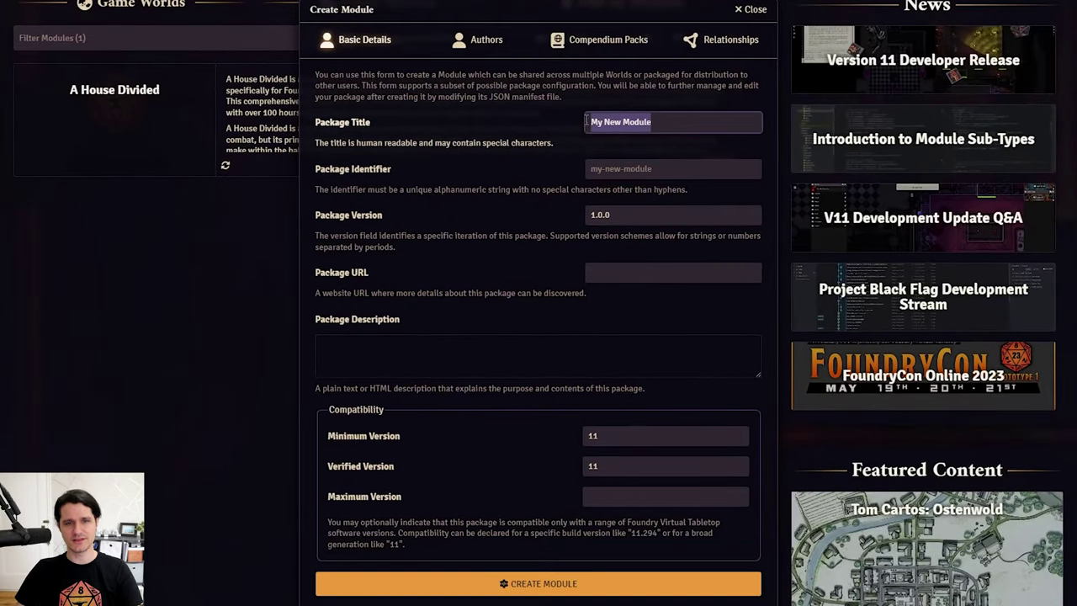
pyautogui.write('De')
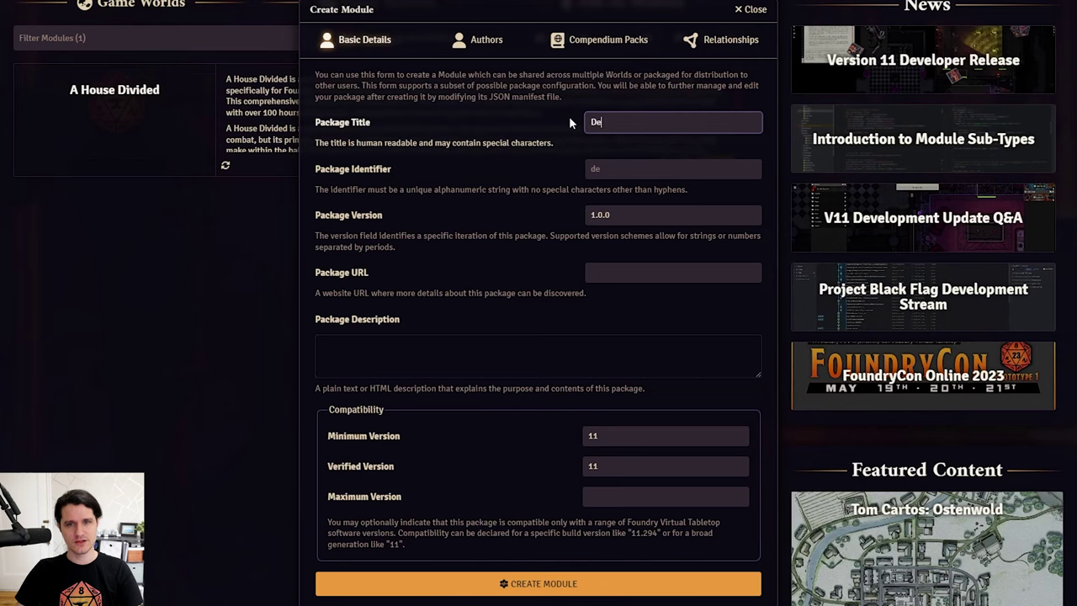
pyautogui.write('mo Adventure Module')
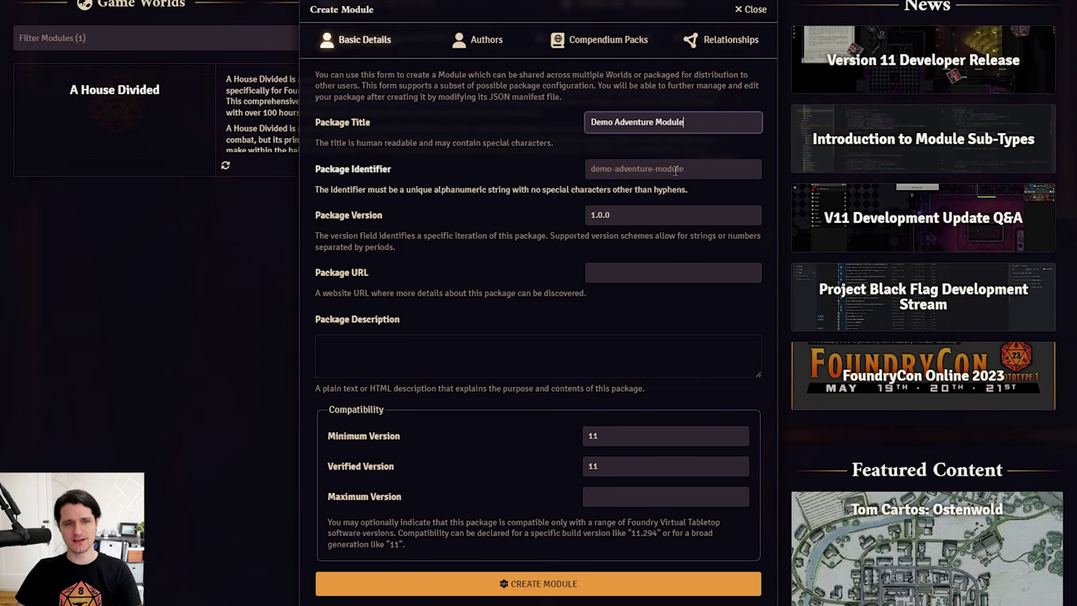
# Step: Try the custom package identifier "a-new-id-here" and clear the field again
pyautogui.click(649, 170)
pyautogui.write('a-')
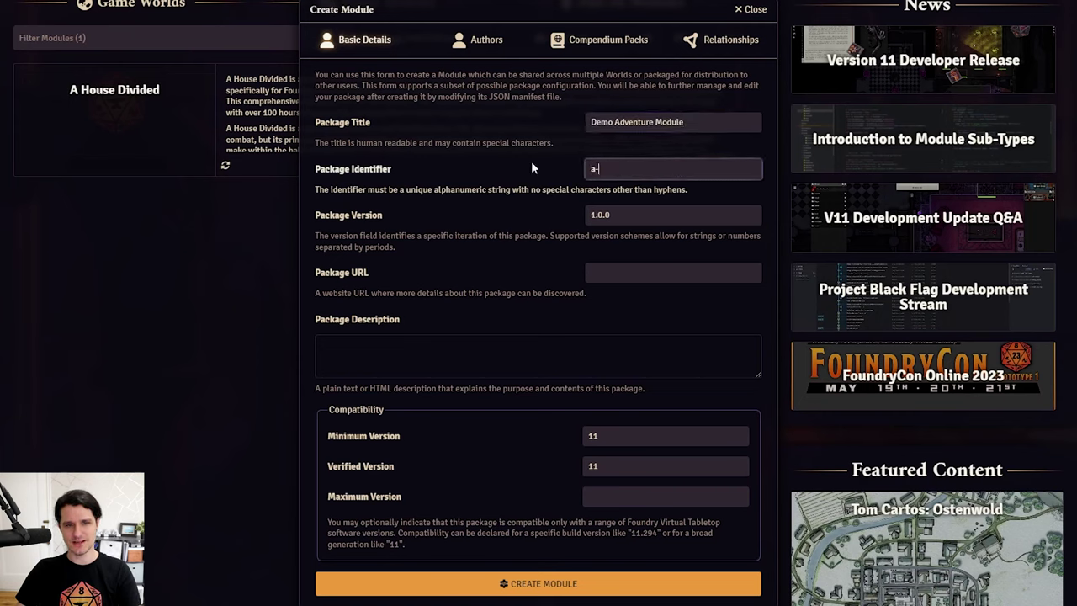
pyautogui.write('new-id')
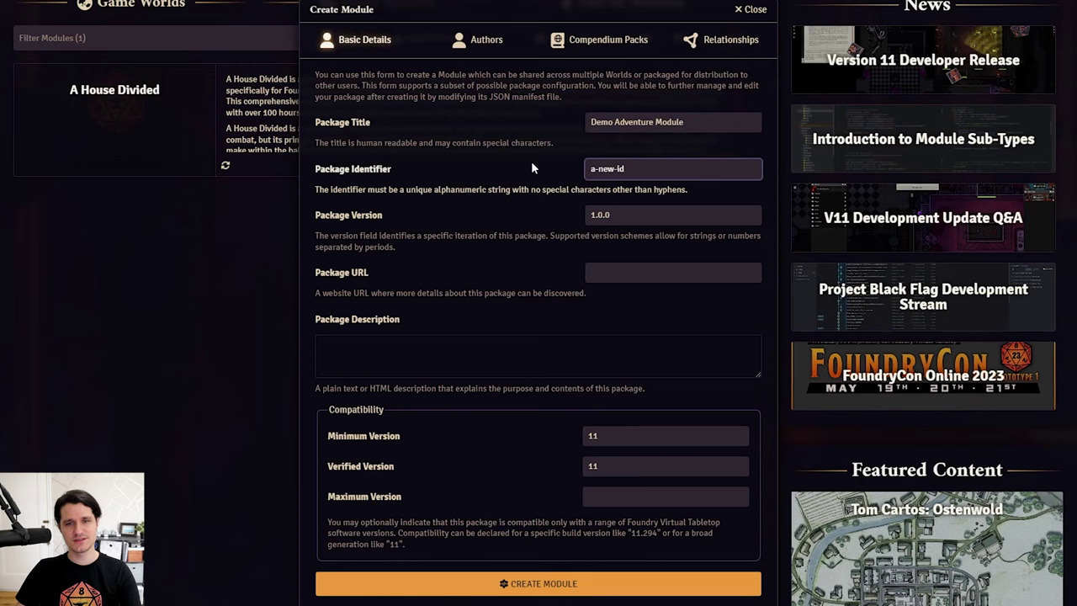
pyautogui.write('-here')
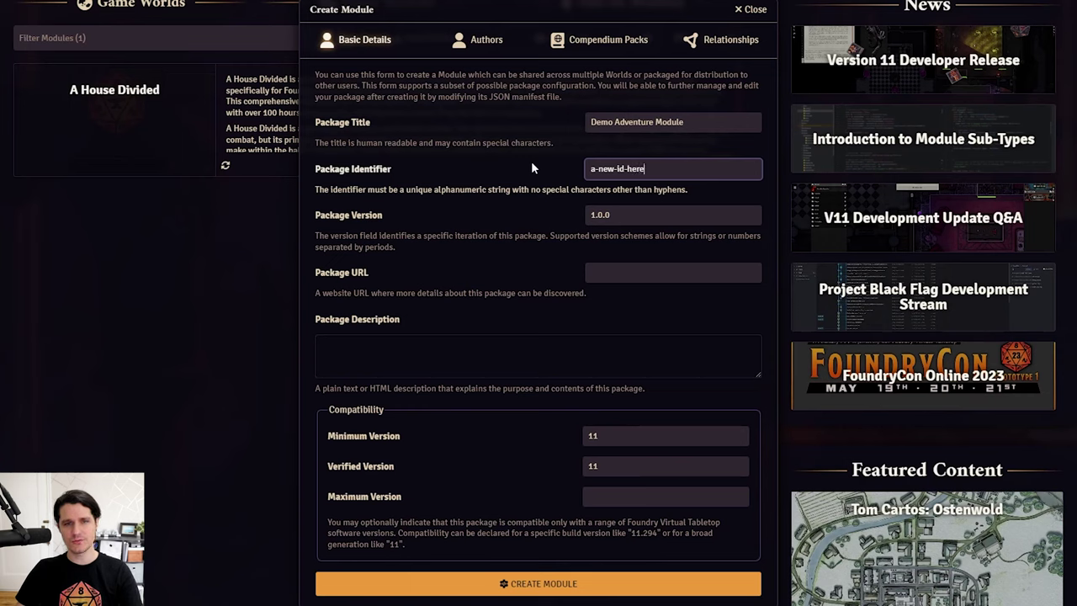
pyautogui.hotkey('ctrl', 'a')
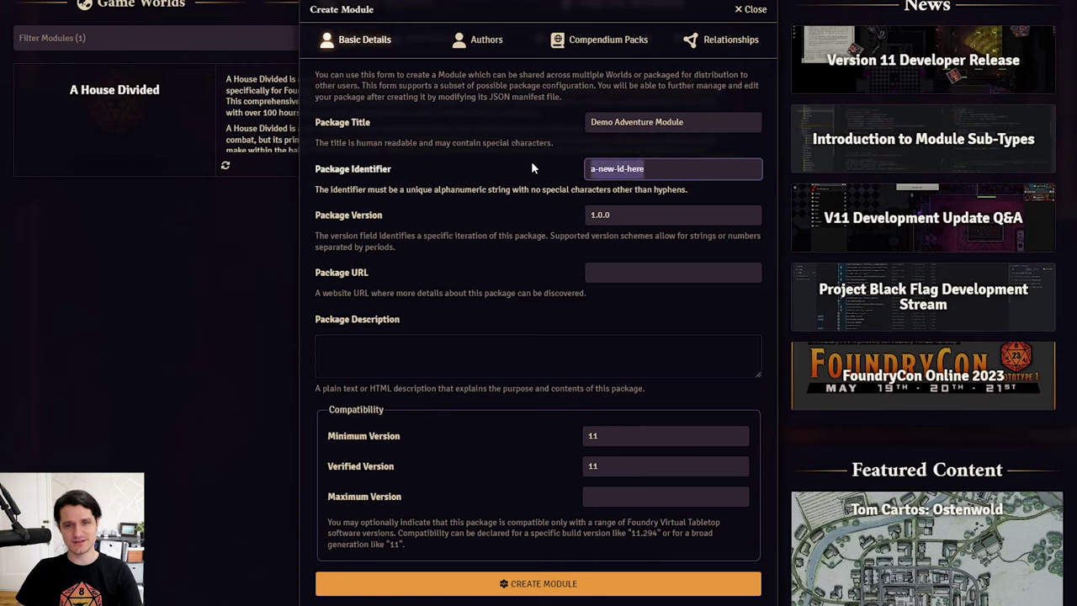
pyautogui.press('BackSpace')
pyautogui.click(530, 167)
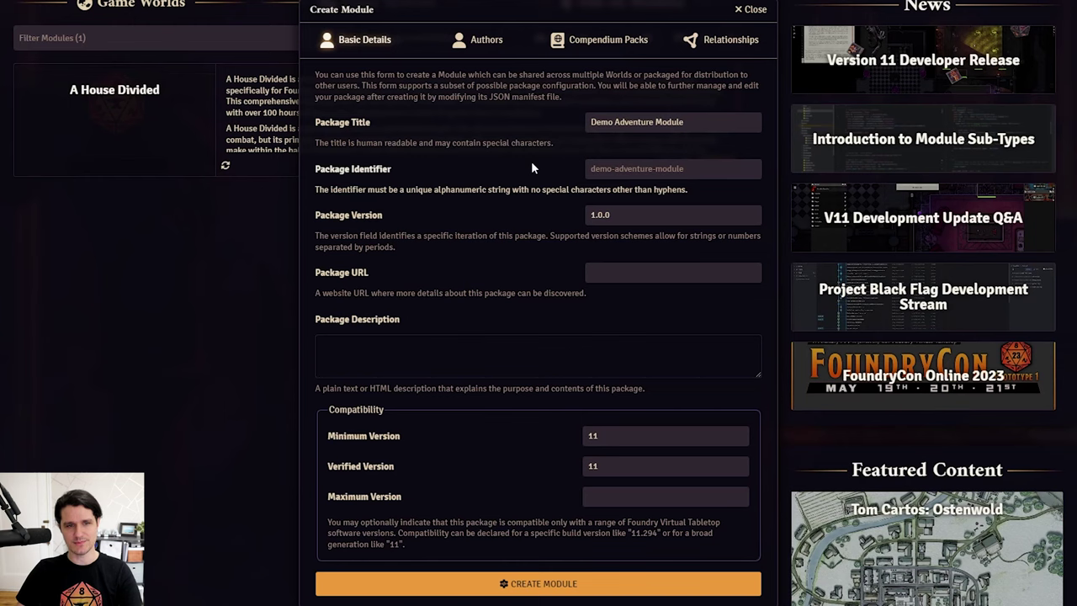
pyautogui.click(615, 216)
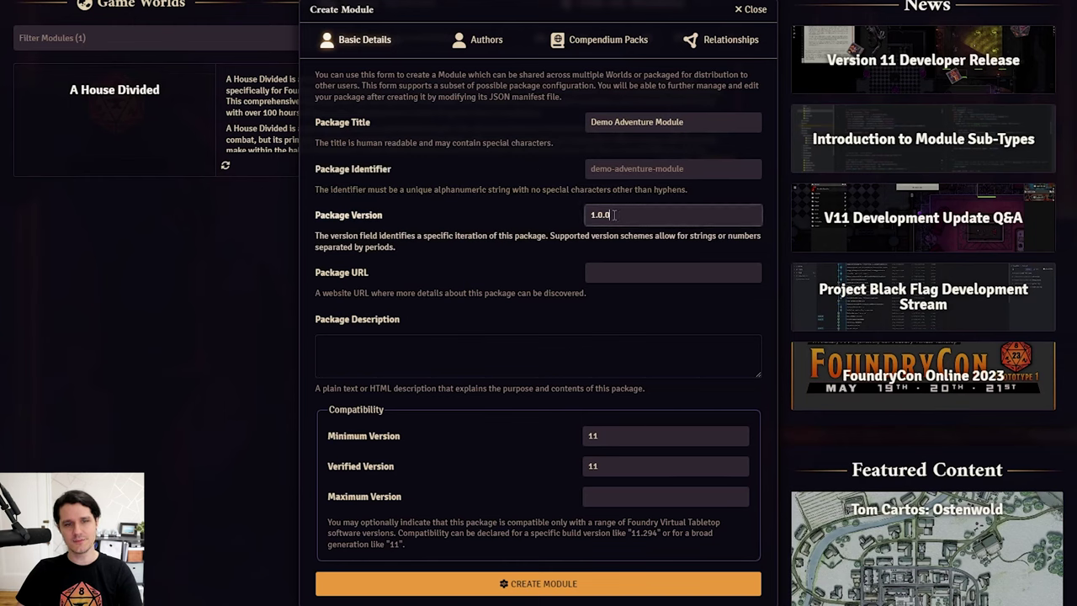
pyautogui.click(568, 218)
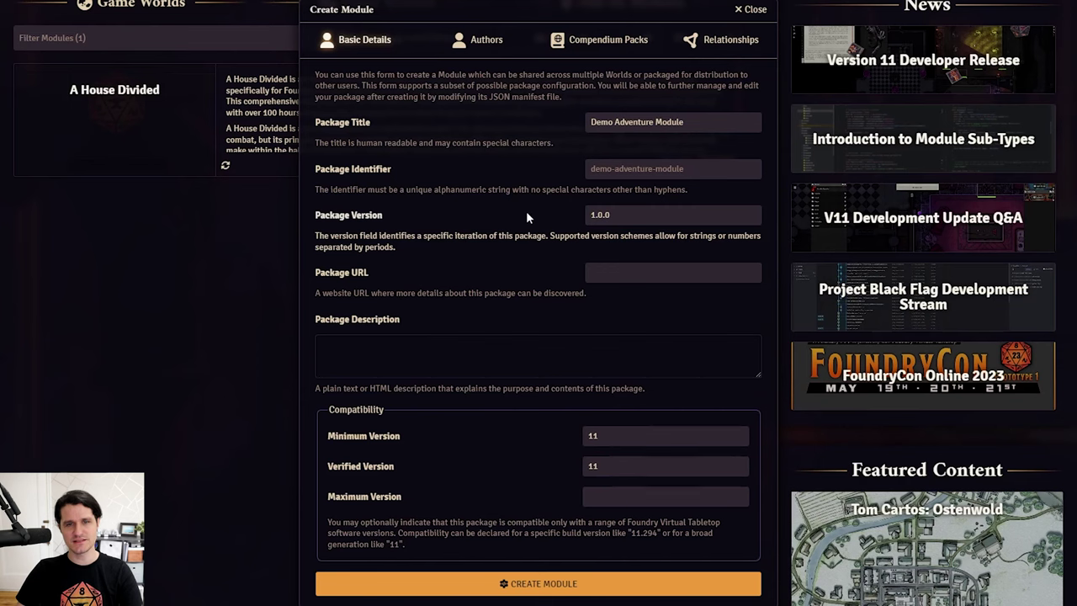
pyautogui.press('Tab')
pyautogui.write('http')
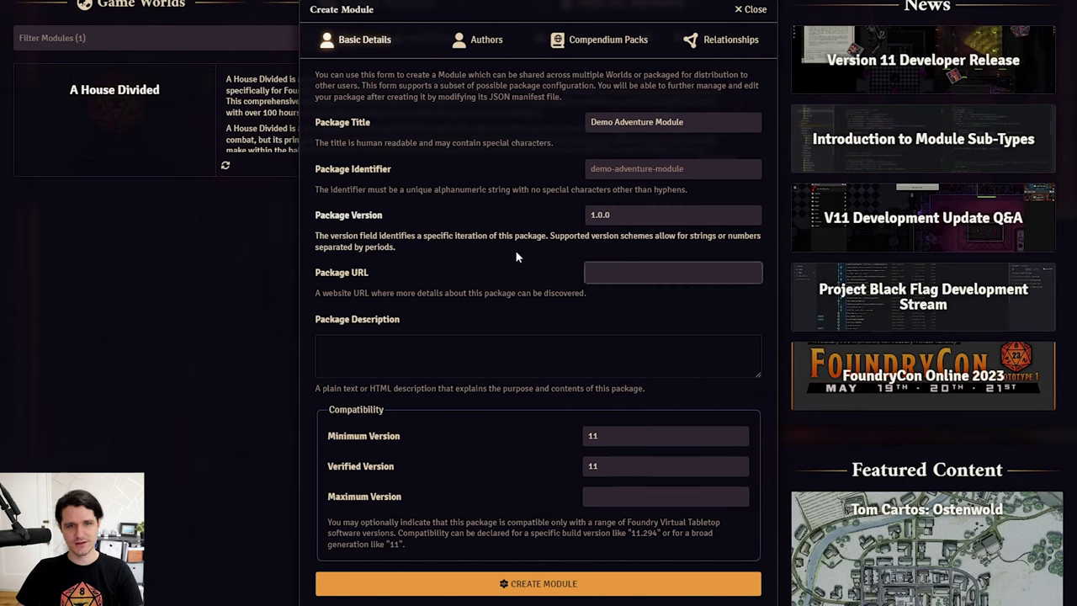
pyautogui.write('s://foundryv')
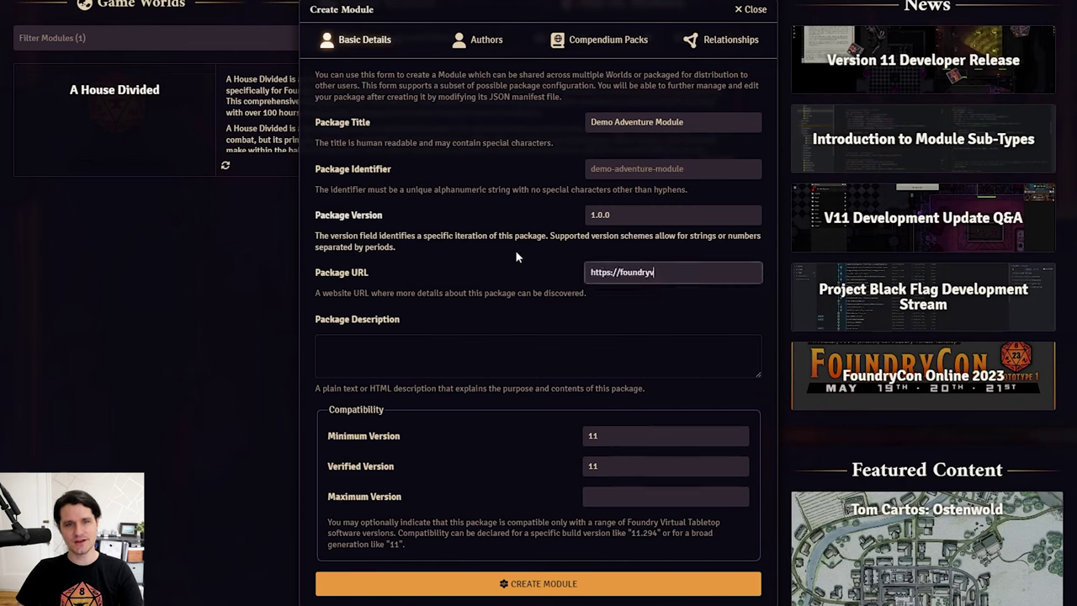
pyautogui.write('tt.com/')
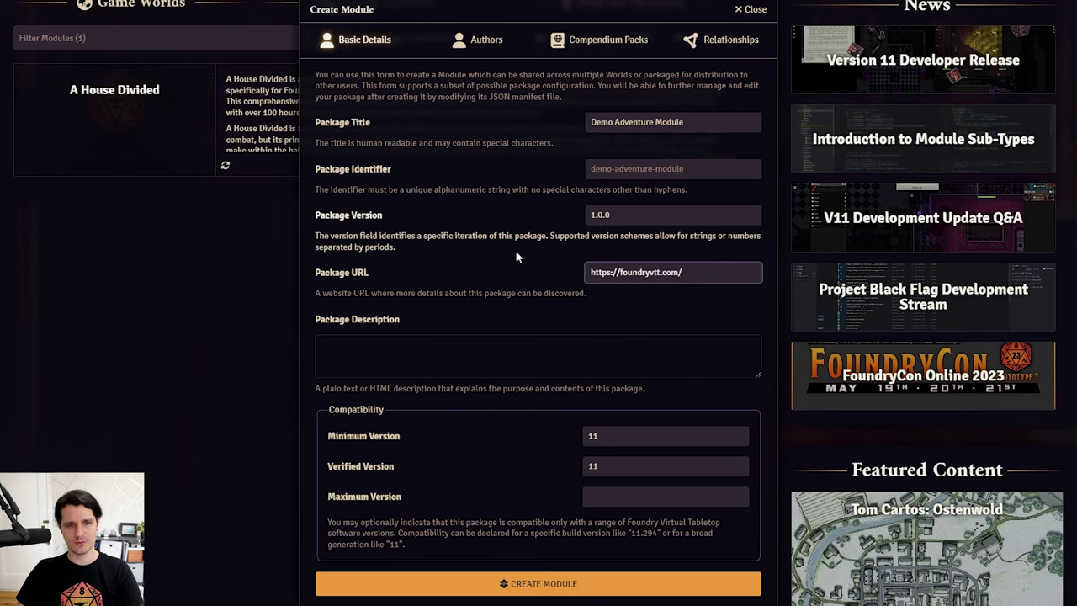
pyautogui.press('Tab')
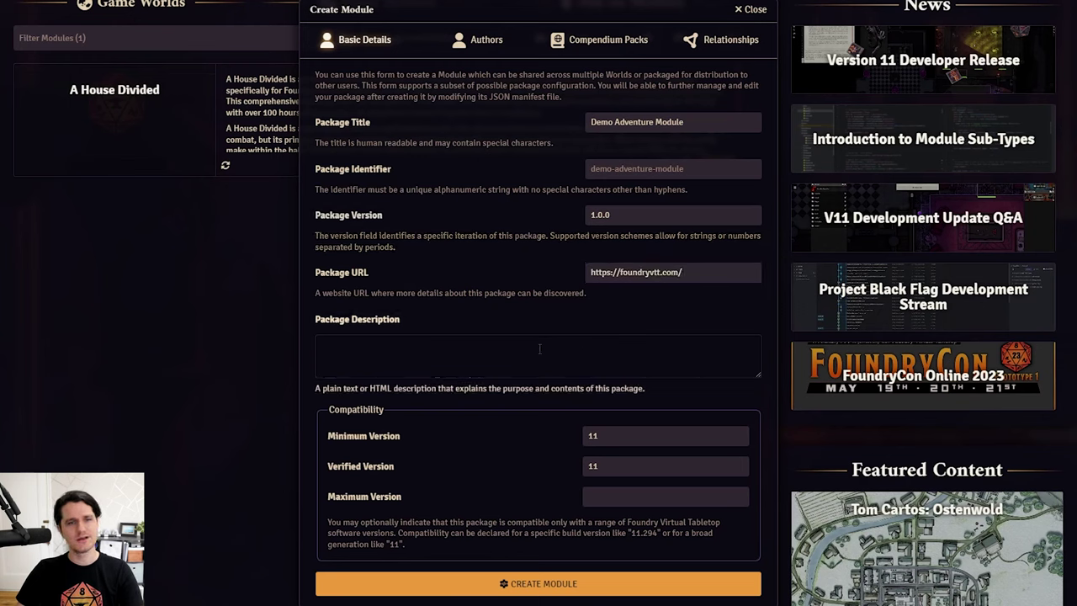
# Step: Enter "A cool description of the module!" as the package description
pyautogui.click(353, 353)
pyautogui.write('A coo')
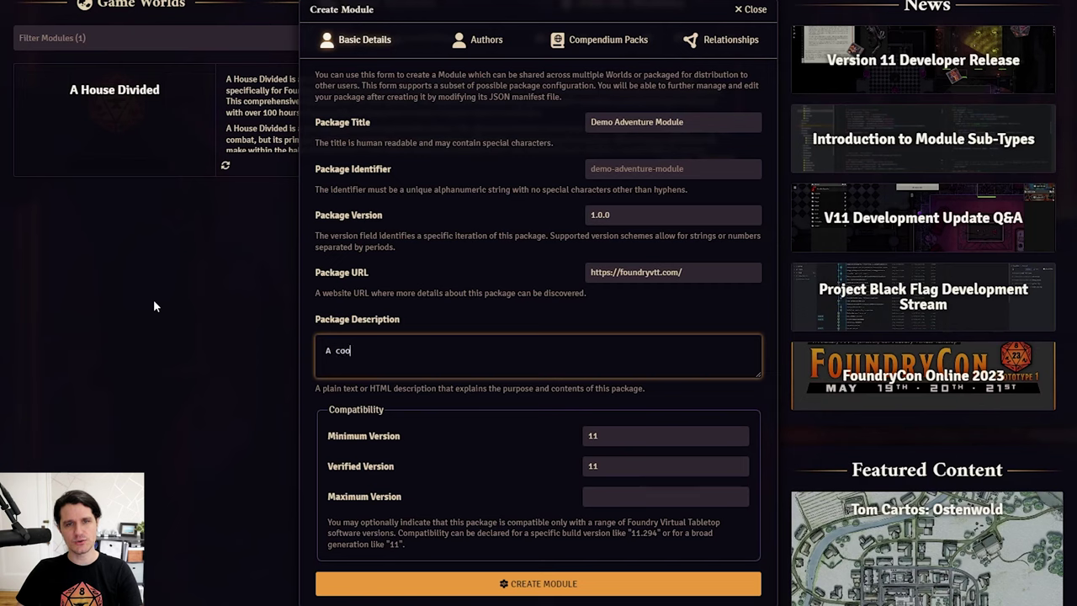
pyautogui.write('l description of the module!')
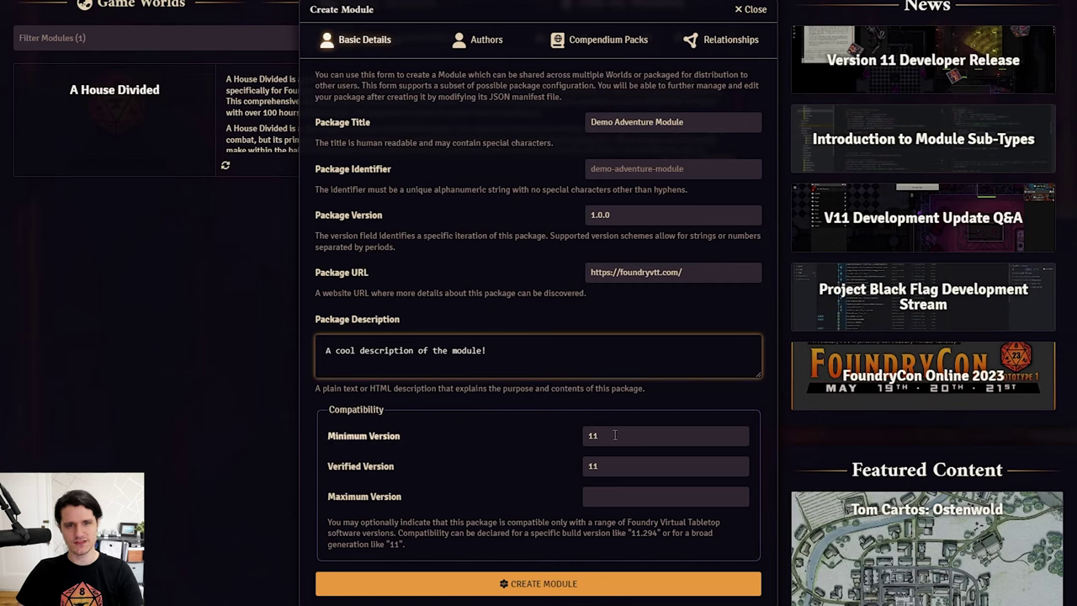
# Step: Try a maximum compatible version of 12 for the module and clear the field again
pyautogui.moveTo(613, 435); pyautogui.dragTo(578, 441)
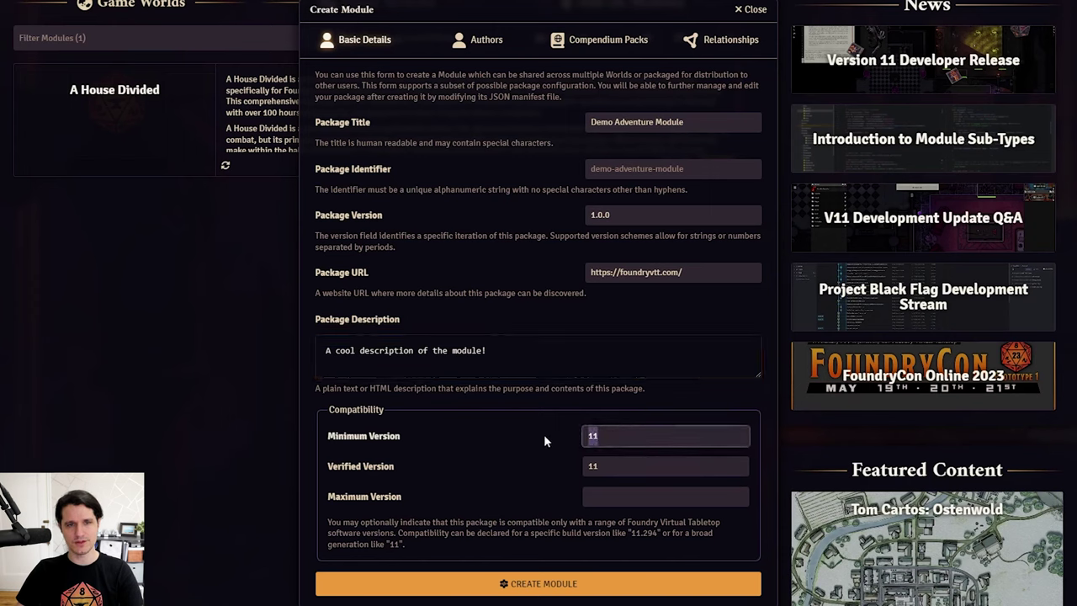
pyautogui.click(544, 434)
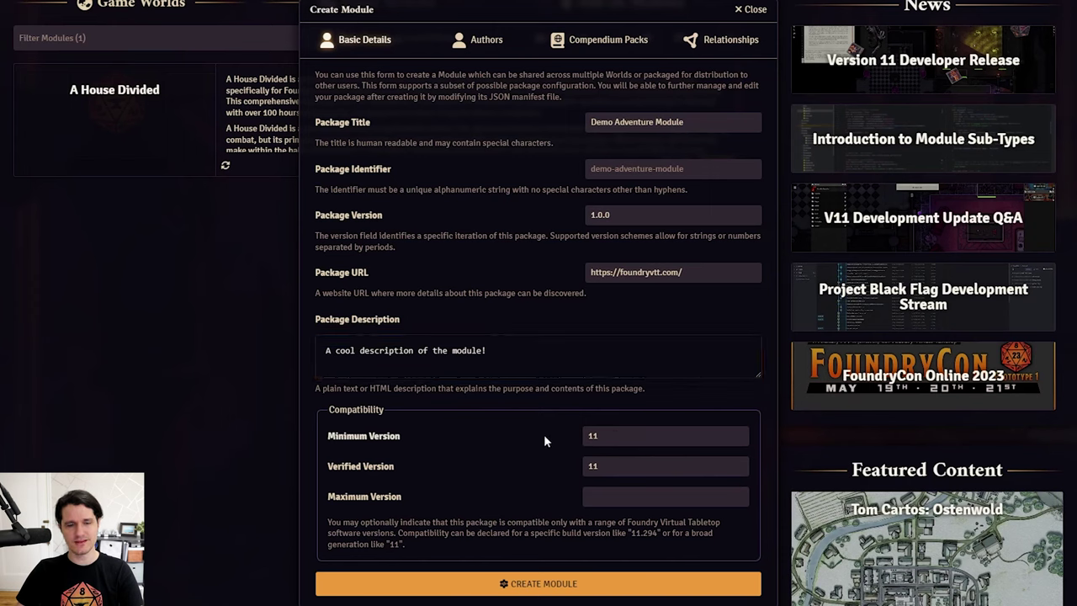
pyautogui.click(612, 495)
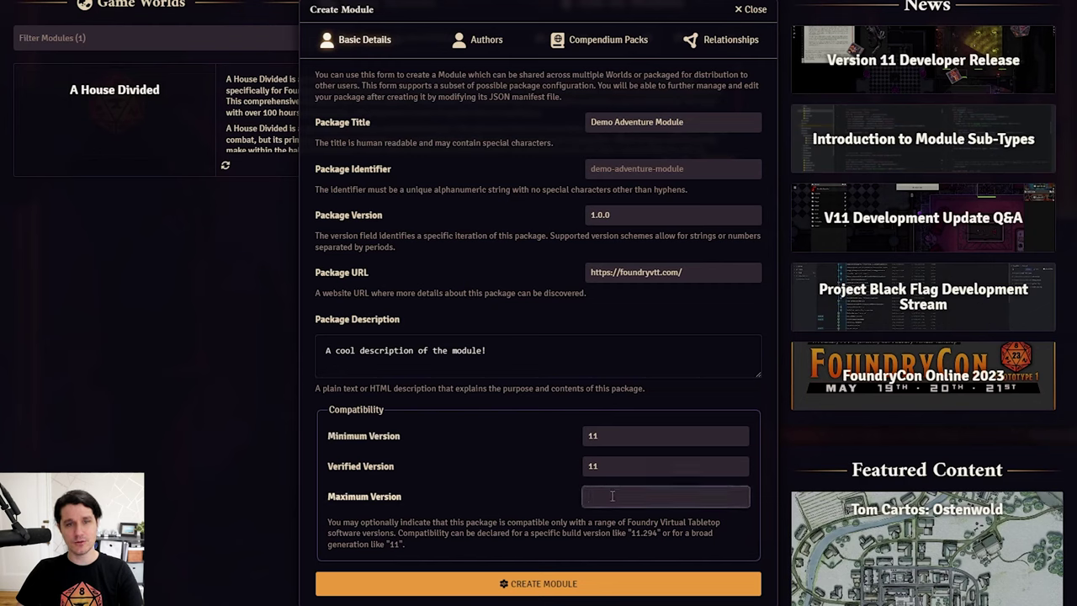
pyautogui.write('12')
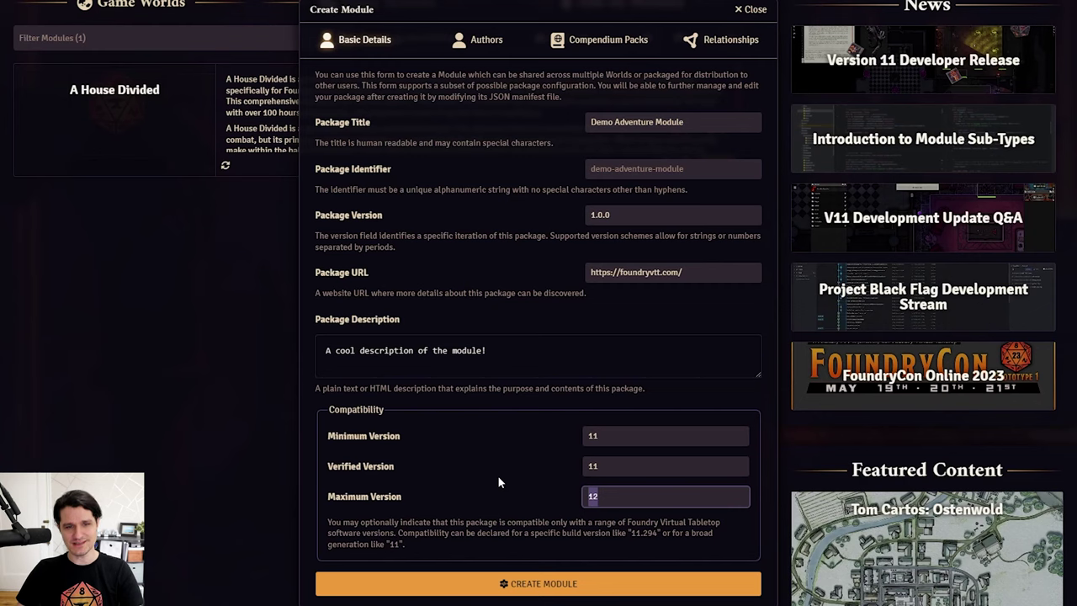
pyautogui.press('BackSpace')
pyautogui.press('BackSpace')
pyautogui.click(498, 481)
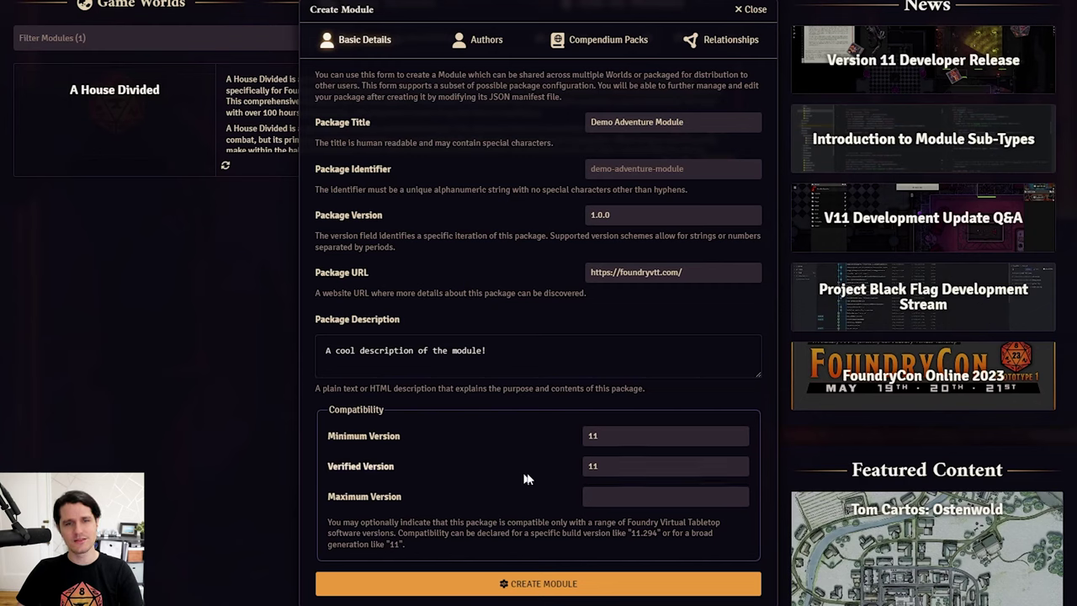
pyautogui.moveTo(594, 466); pyautogui.dragTo(558, 467)
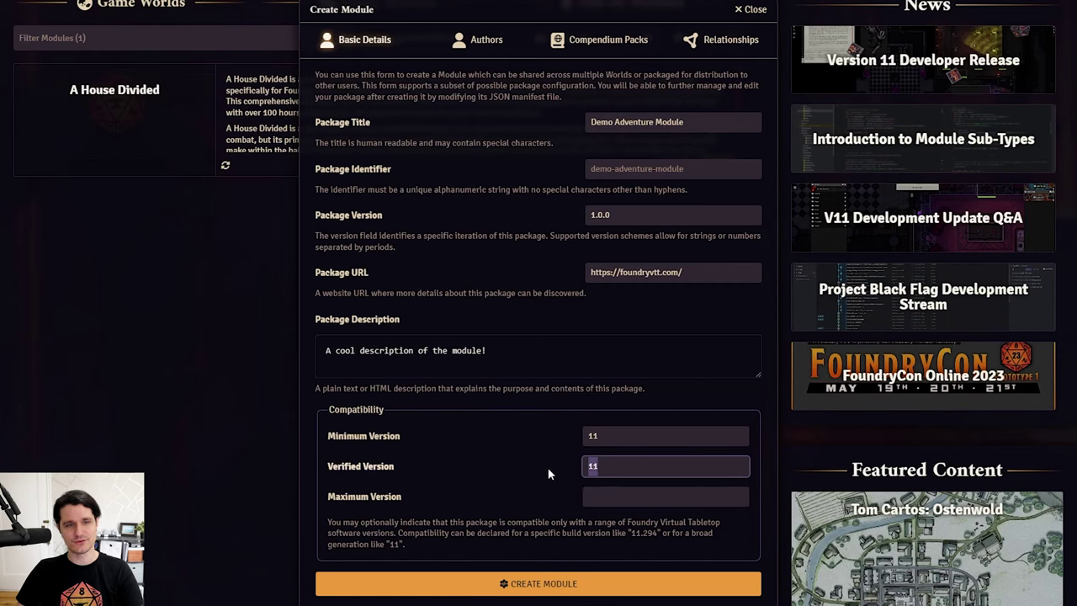
# Step: Add an author to the module and fill in the author's name and Discord username
pyautogui.click(547, 472)
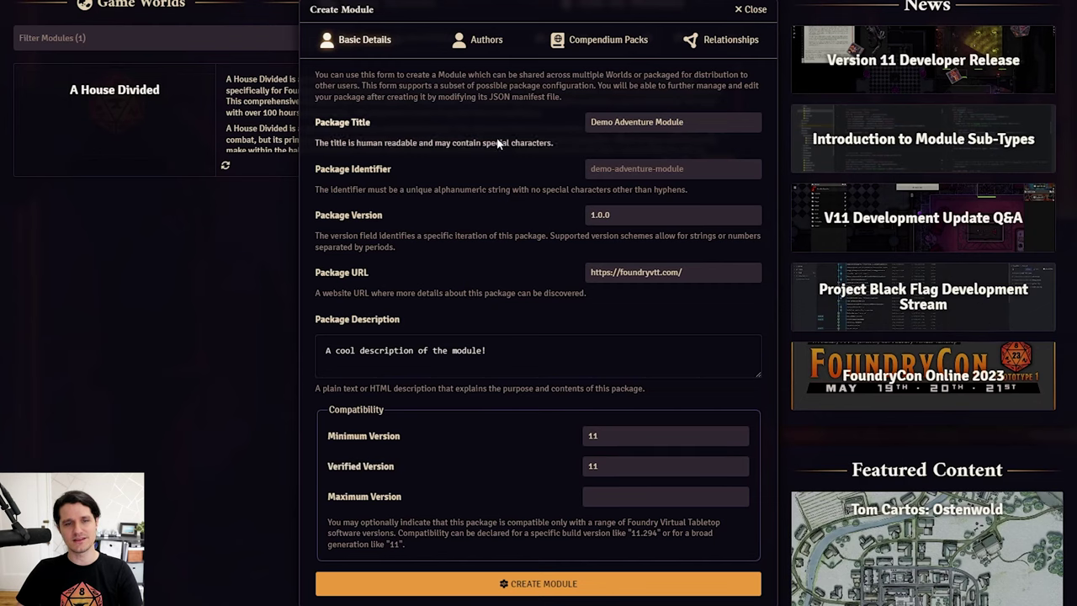
pyautogui.click(491, 46)
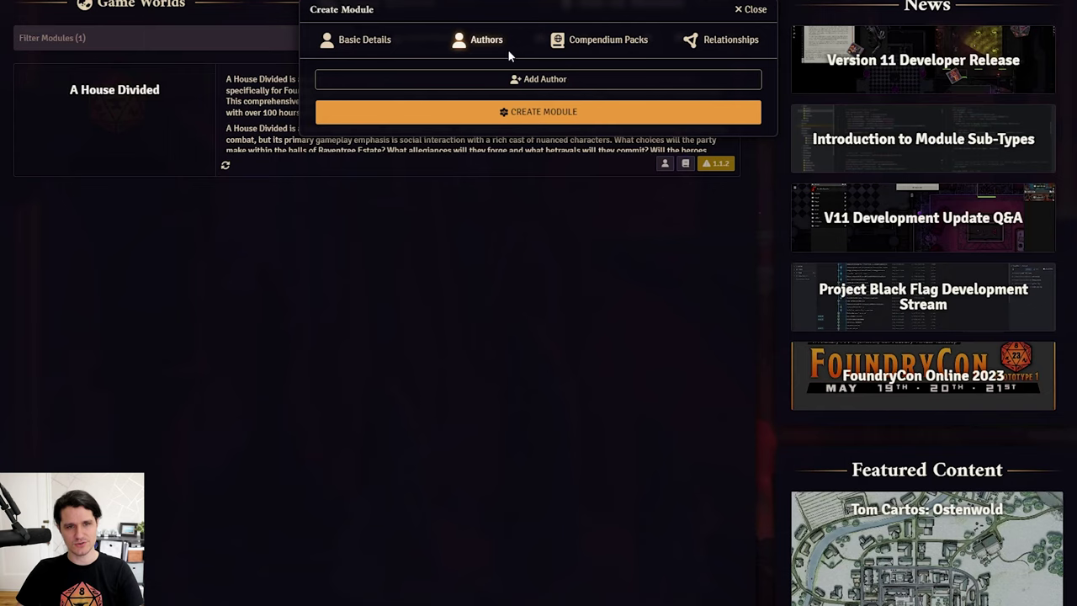
pyautogui.click(547, 79)
pyautogui.moveTo(629, 90); pyautogui.dragTo(541, 96)
pyautogui.write('Mattexdee')
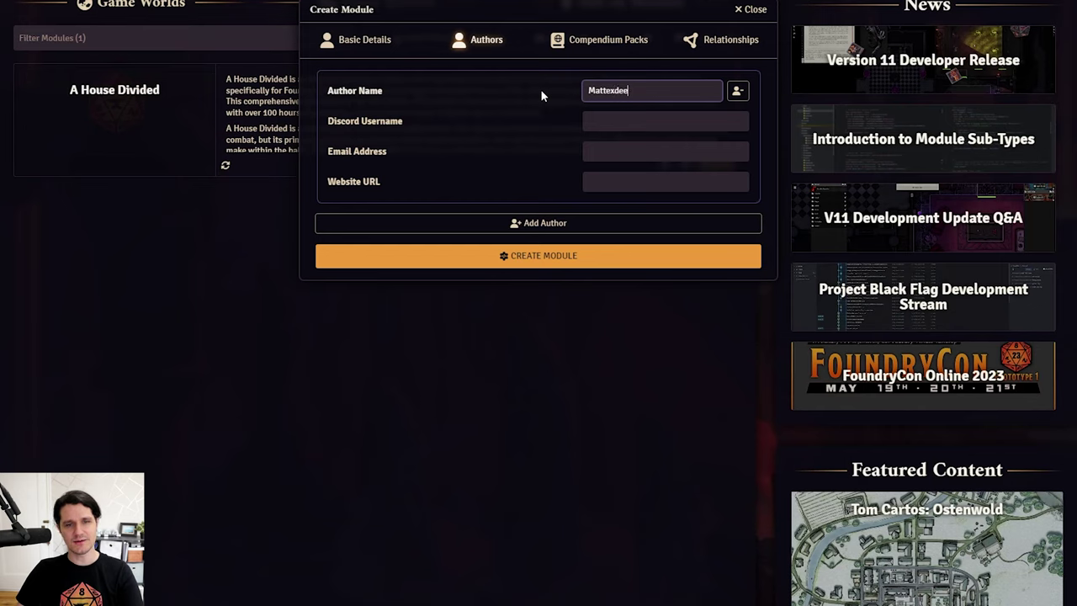
pyautogui.press('Tab')
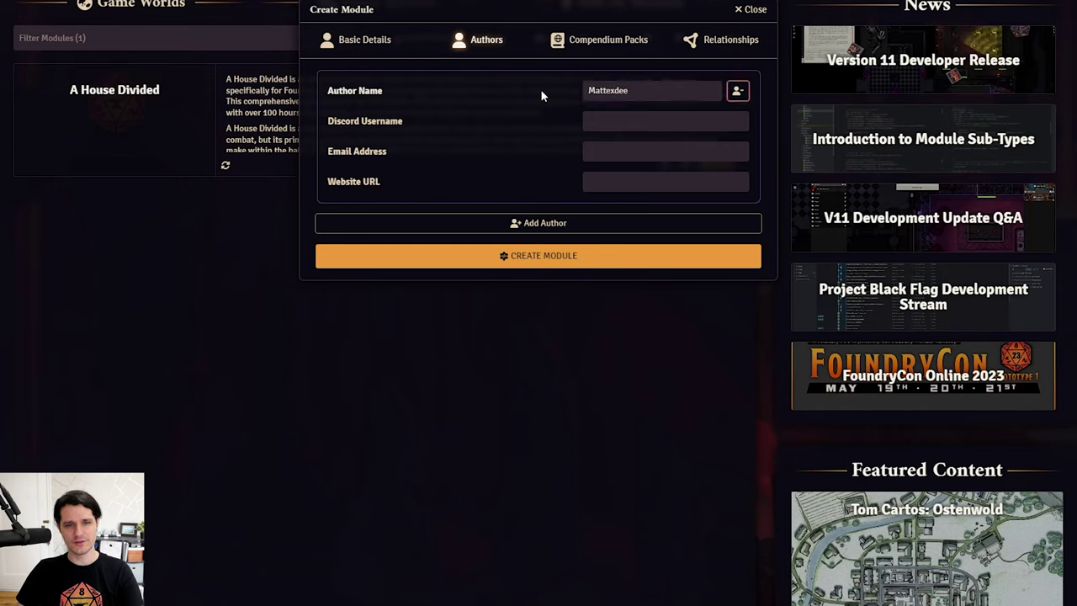
pyautogui.write('mattexdee#8612')
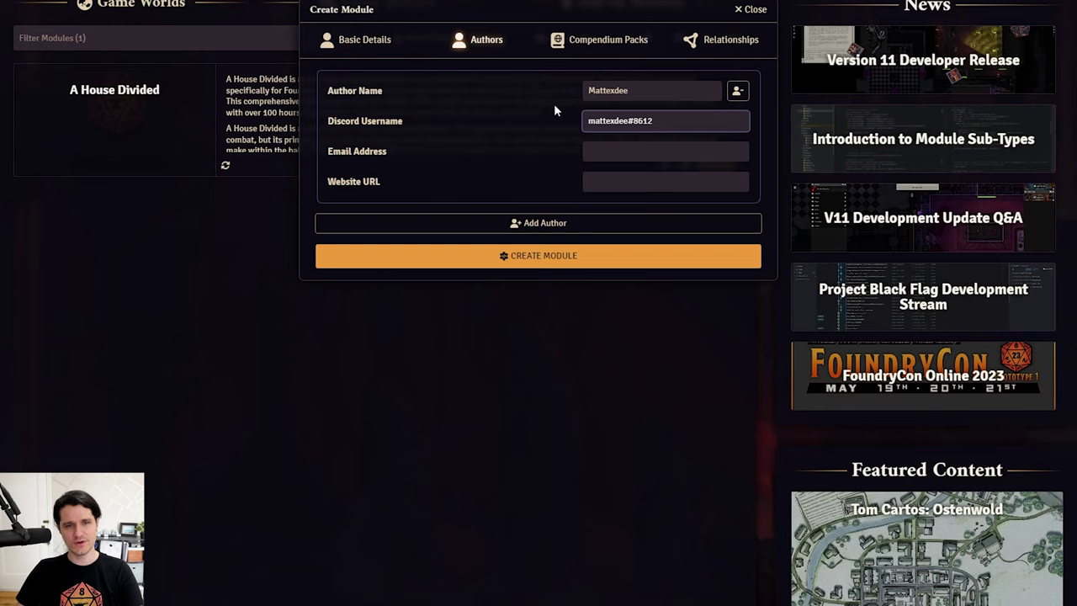
# Step: Add a second author entry to the module and remove it again
pyautogui.click(539, 222)
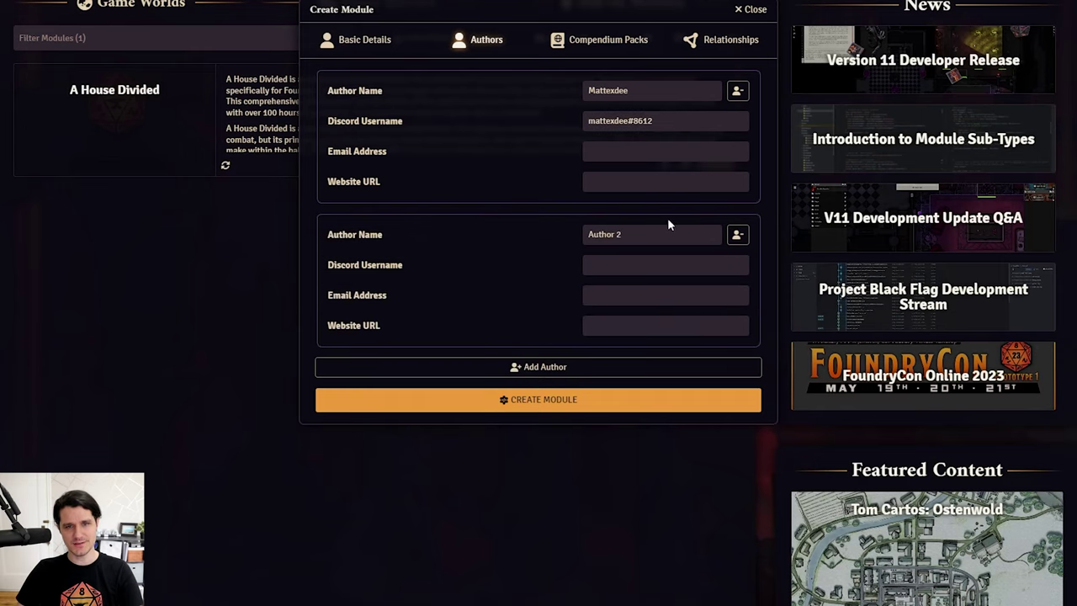
pyautogui.click(738, 234)
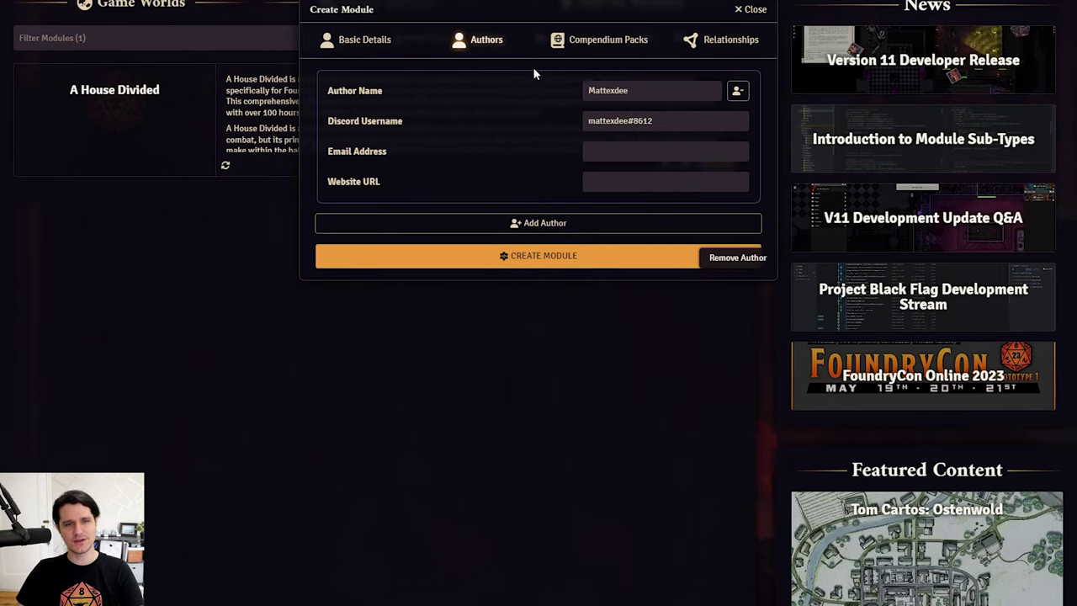
# Step: Add a compendium pack to the module and label it "Cool Demo Adventure"
pyautogui.click(565, 47)
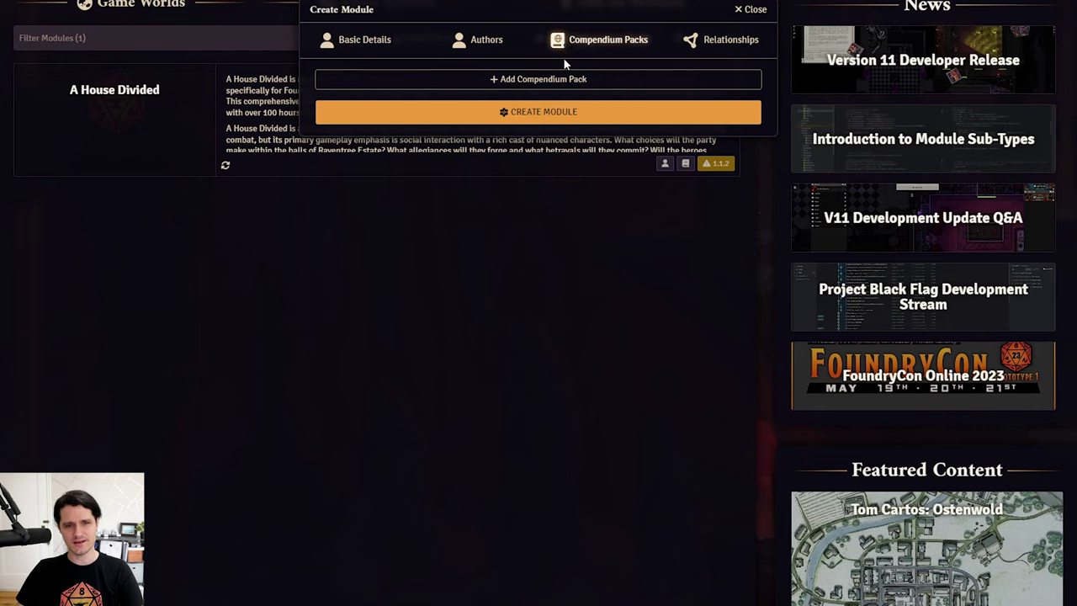
pyautogui.click(569, 79)
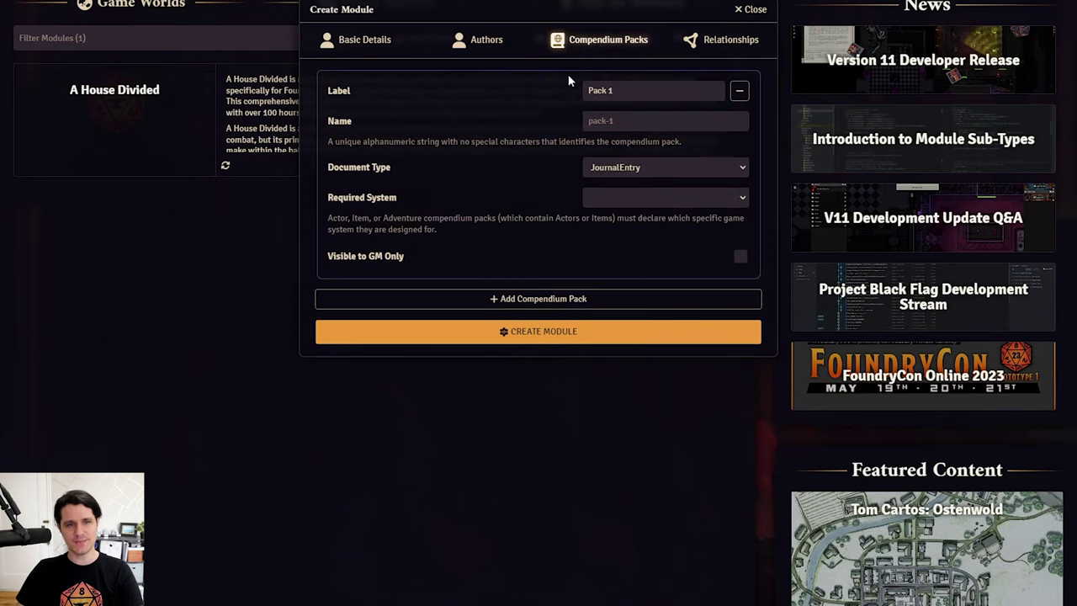
pyautogui.moveTo(631, 89); pyautogui.dragTo(554, 90)
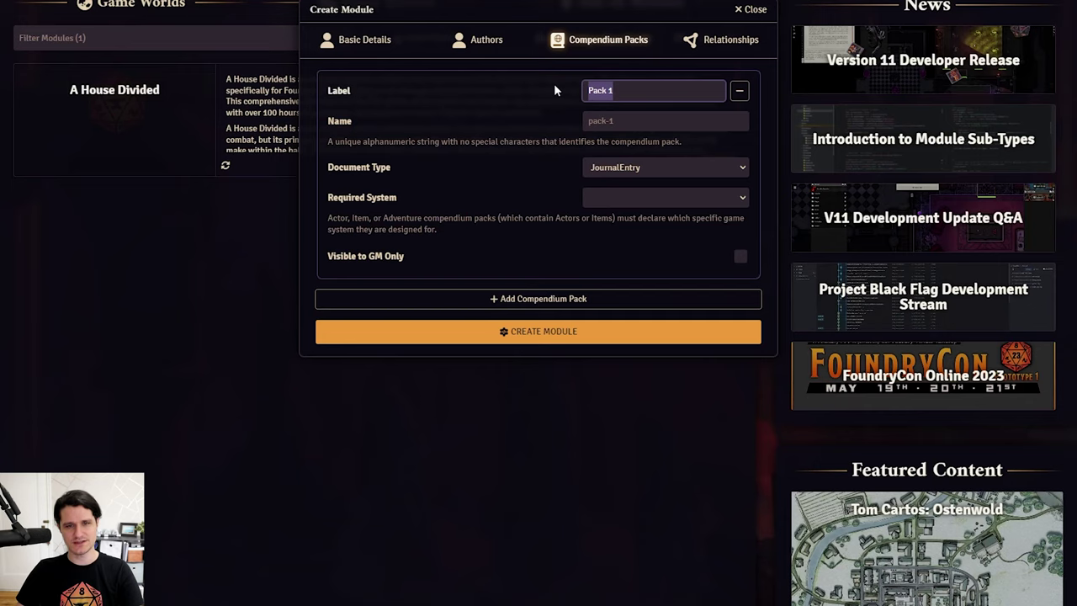
pyautogui.write('Cool D')
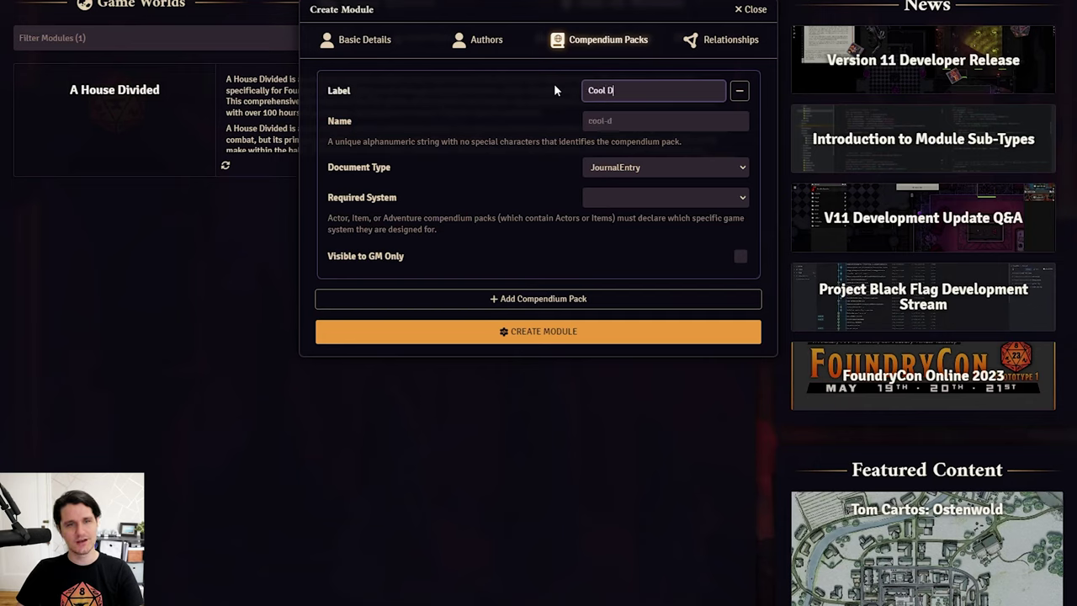
pyautogui.write('emo Adventure')
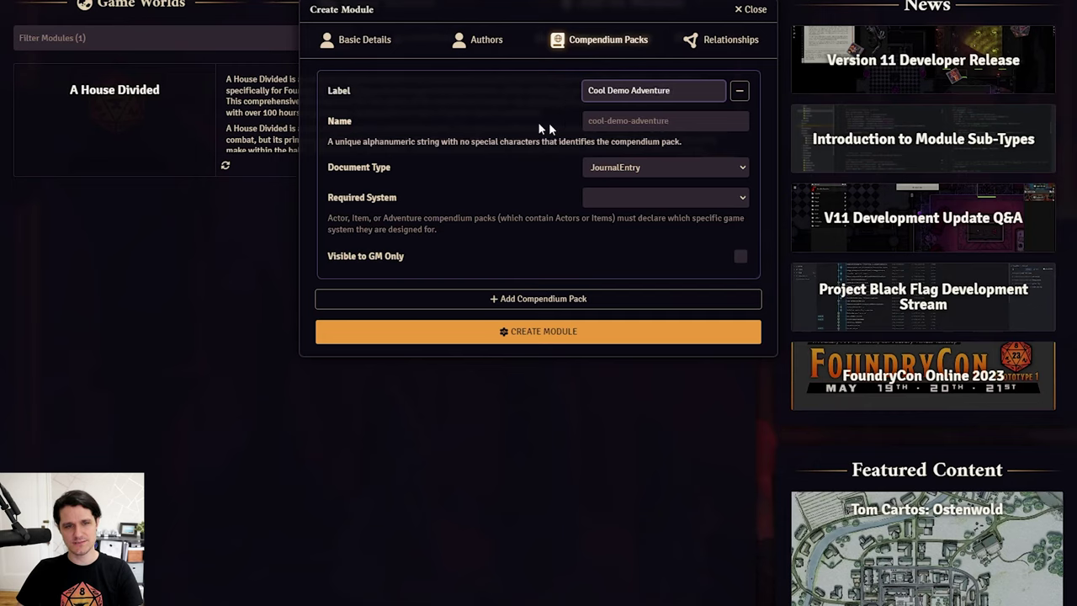
# Step: Set the pack's document type to Adventure and its required system to DnD5e - Fifth Edition System
pyautogui.click(614, 167)
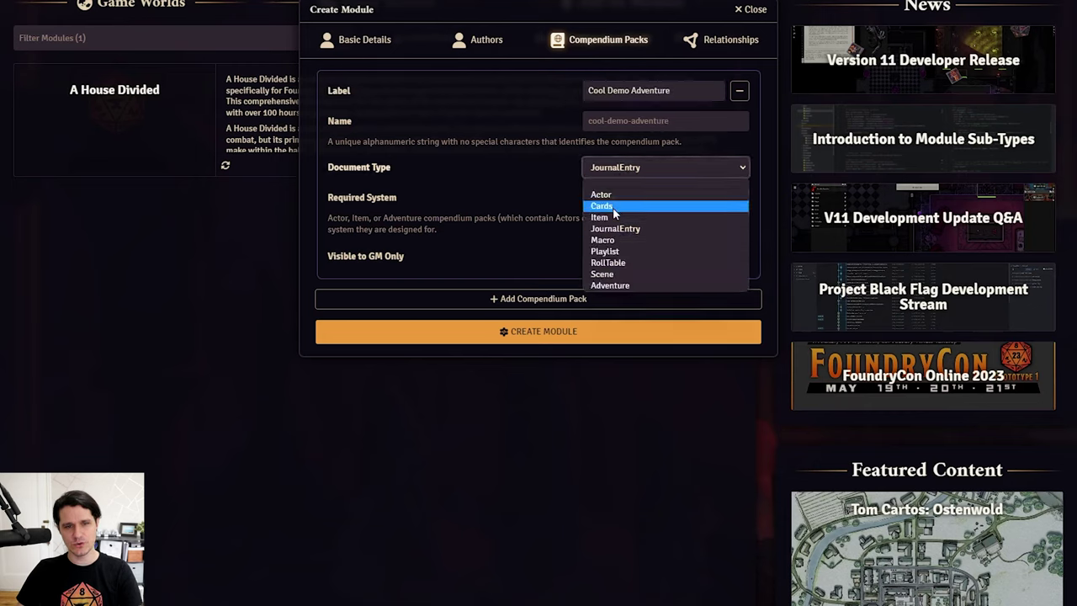
pyautogui.click(609, 285)
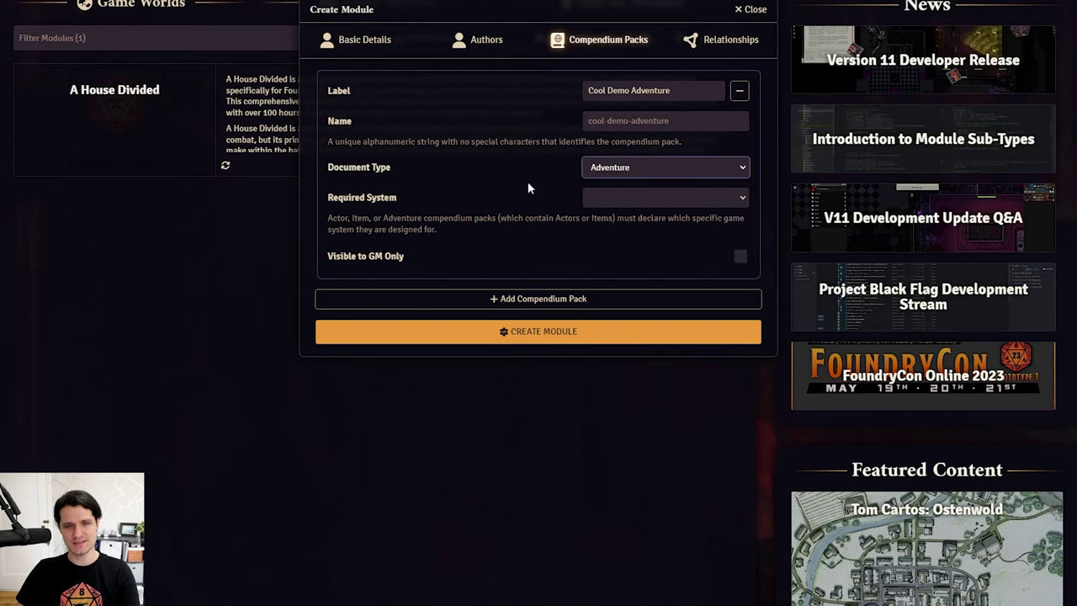
pyautogui.click(599, 196)
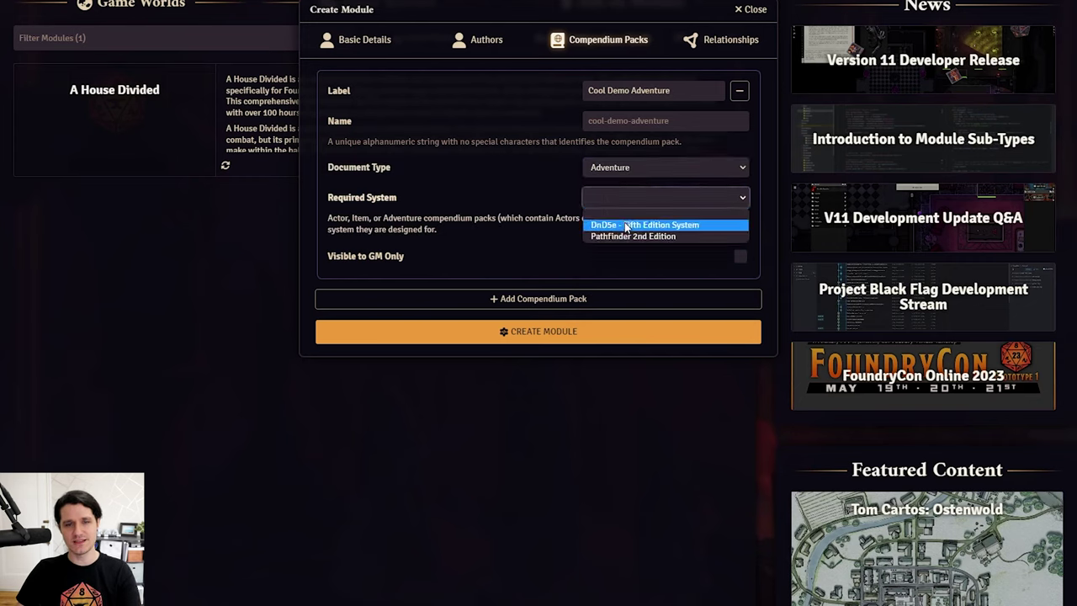
pyautogui.click(625, 226)
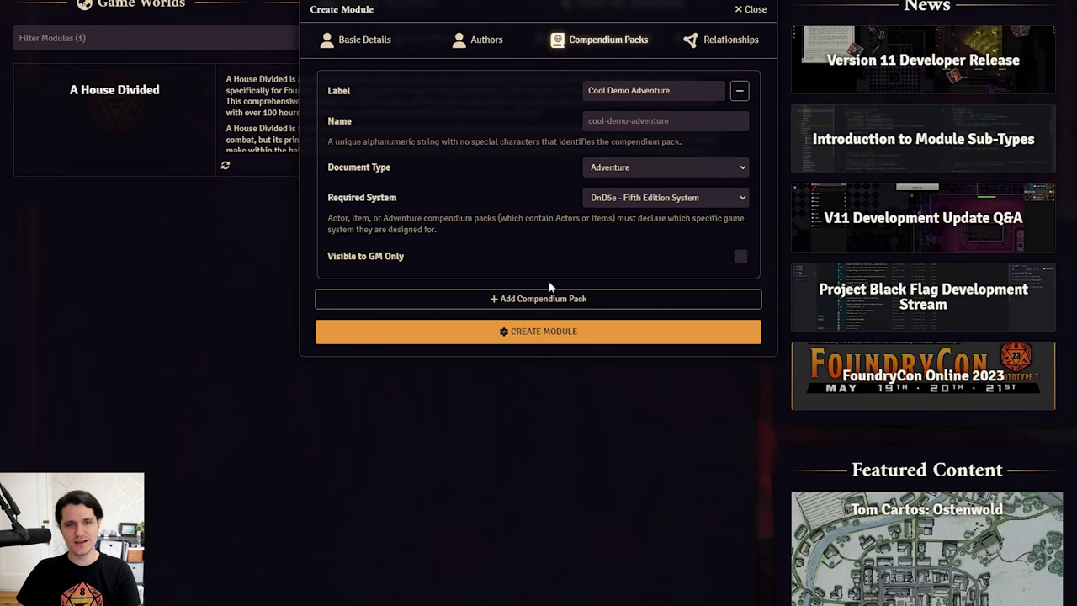
# Step: Add a second compendium pack labelled "Some Scene Pack" and remove it again
pyautogui.click(512, 299)
pyautogui.write('Some Scene Pack')
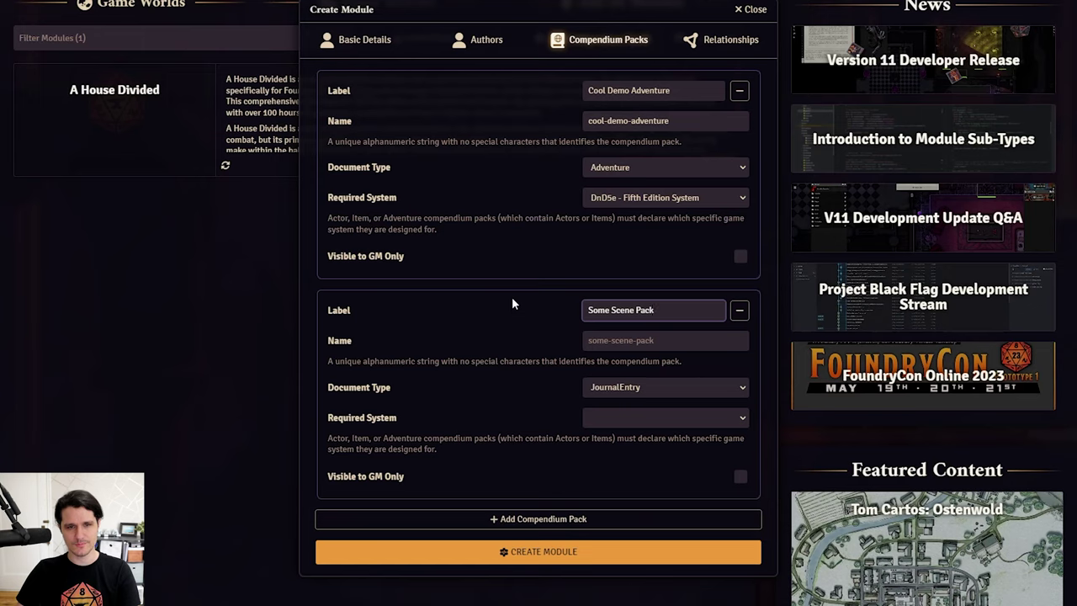
pyautogui.click(512, 318)
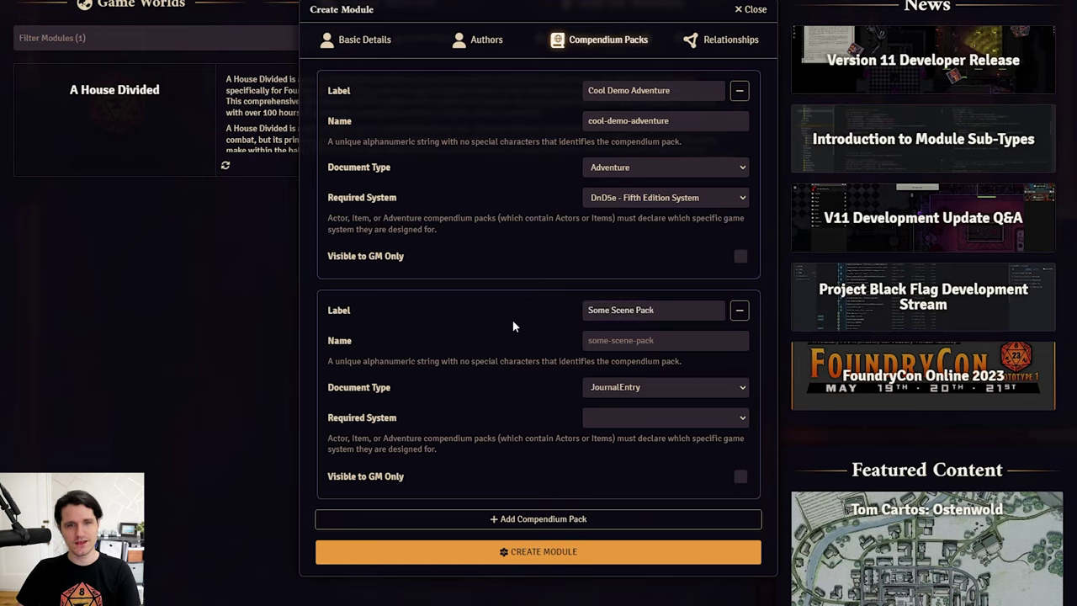
pyautogui.click(740, 313)
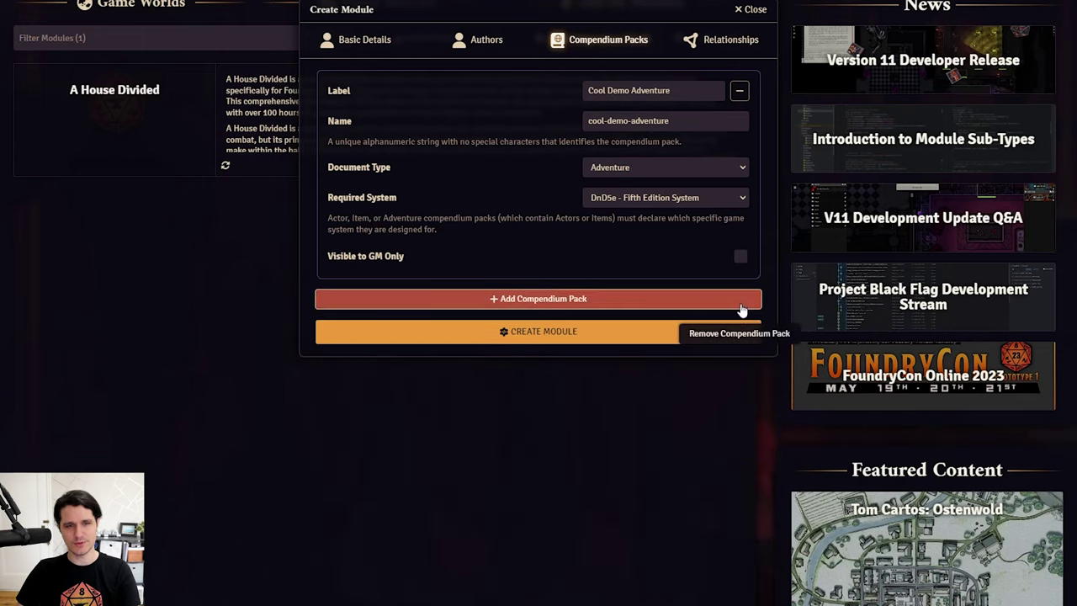
# Step: Turn on Visible to GM Only for the adventure pack and turn it off again
pyautogui.click(740, 260)
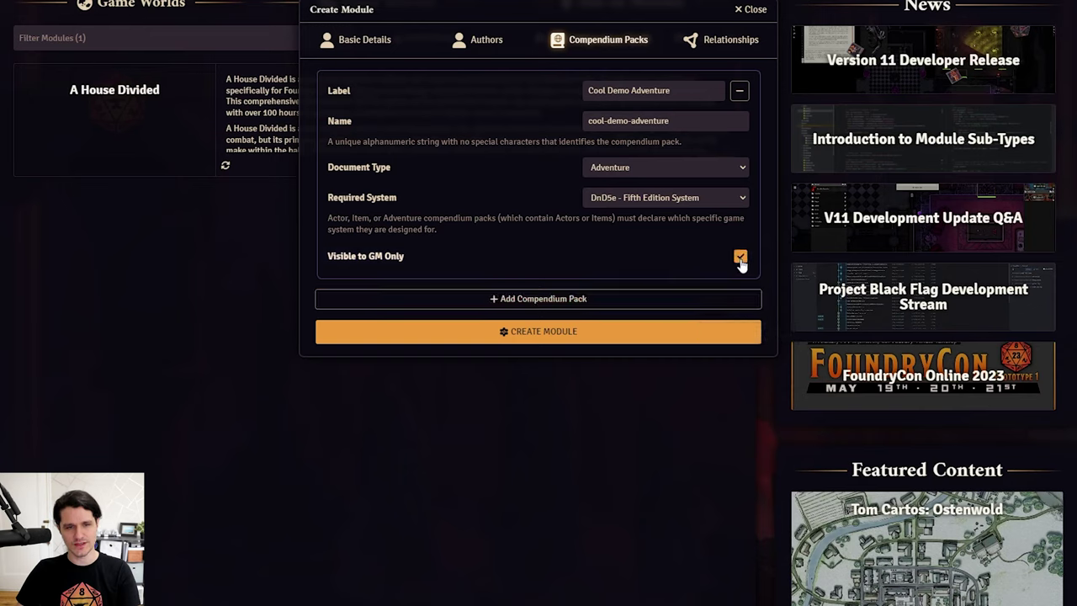
pyautogui.click(740, 261)
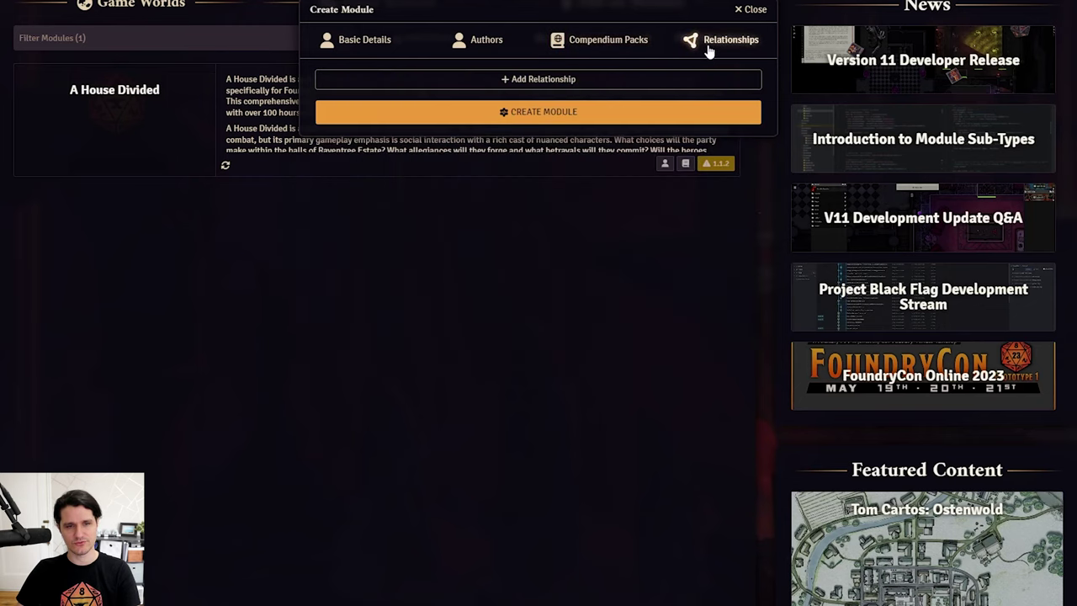
# Step: Add a relationship to DnD5e - Fifth Edition System with the category Game System
pyautogui.click(636, 77)
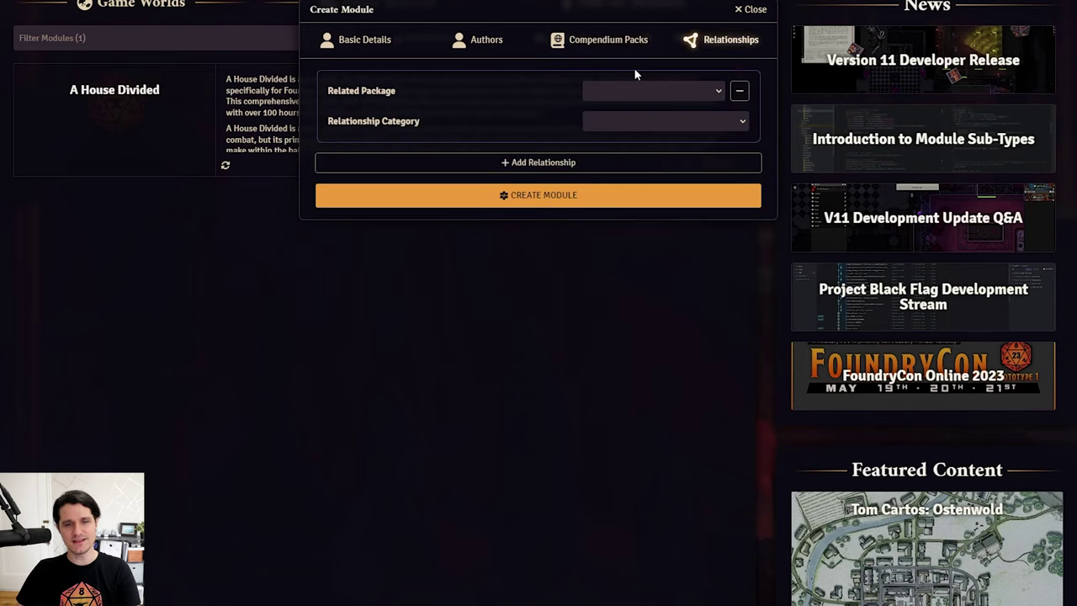
pyautogui.click(627, 90)
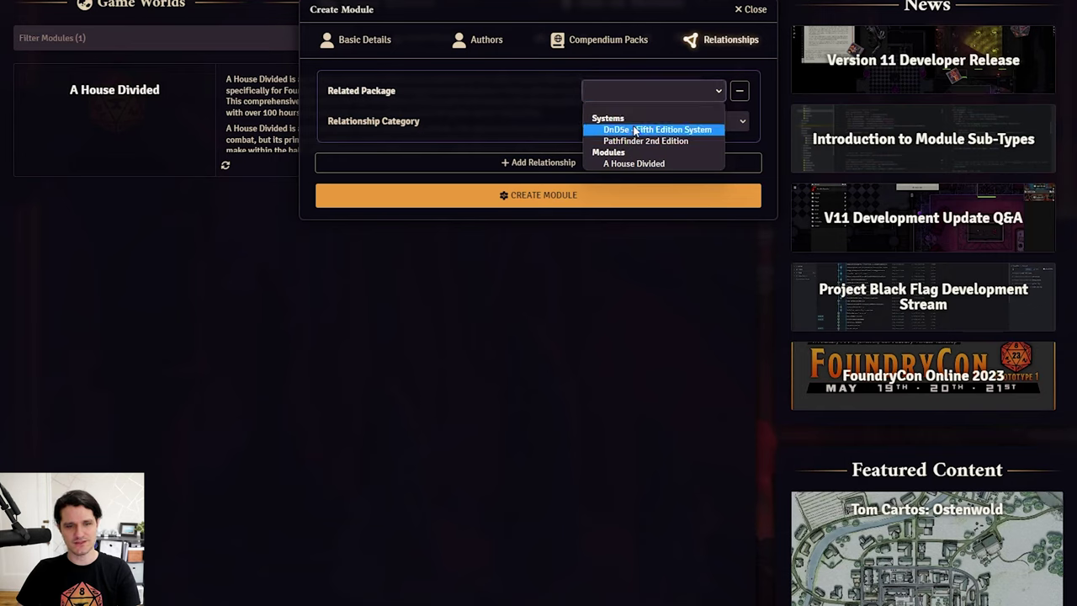
pyautogui.click(635, 129)
pyautogui.click(634, 124)
pyautogui.click(632, 148)
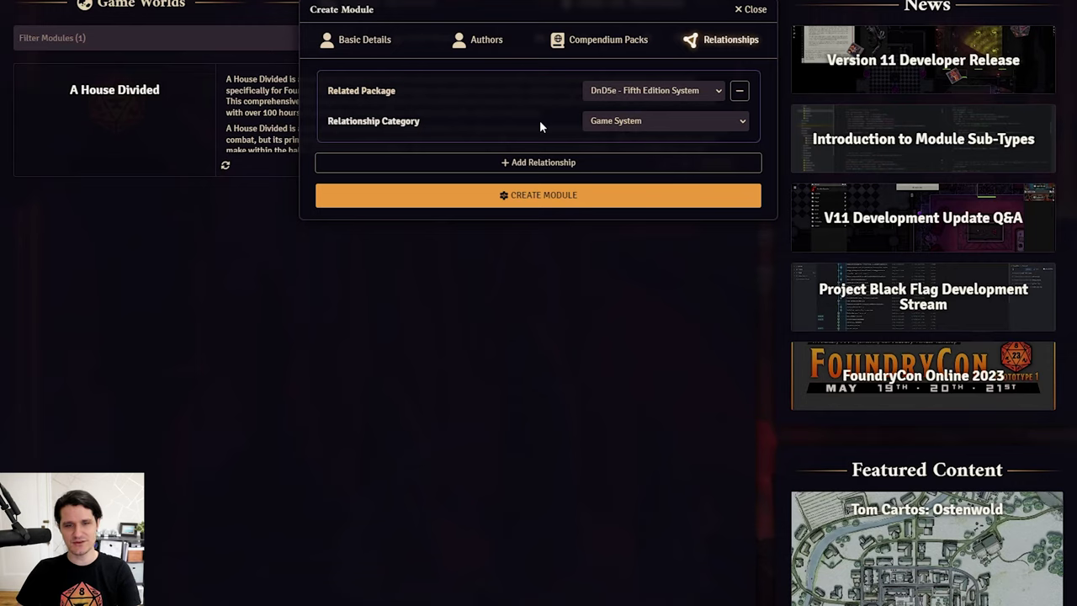
# Step: Try a relationship to A House Divided as Required Dependency, Recommended Compatibility and Known Conflict, and remove it again
pyautogui.click(558, 163)
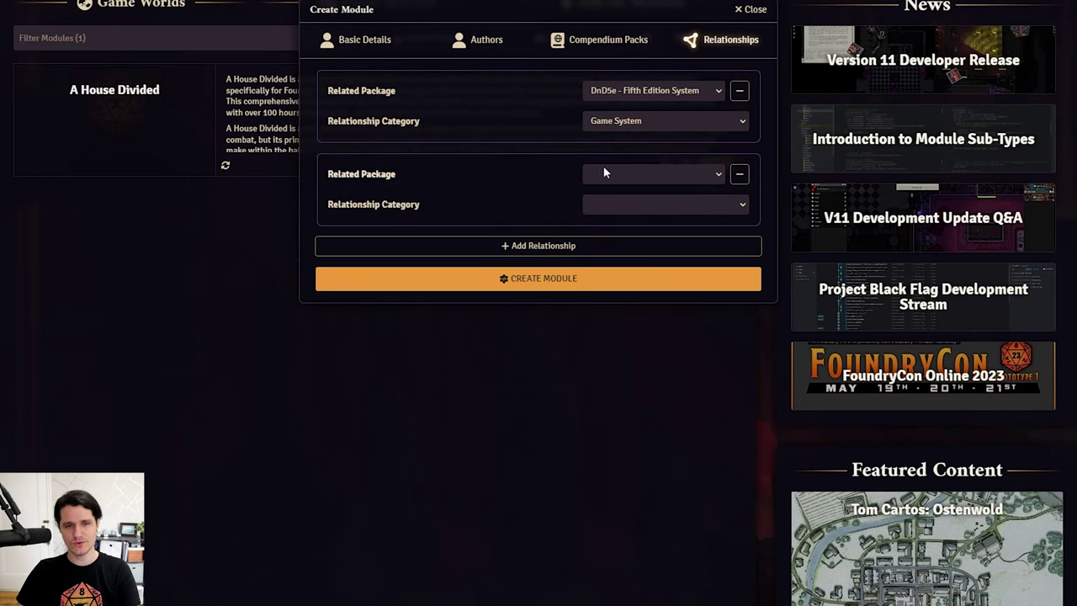
pyautogui.click(609, 176)
pyautogui.click(633, 247)
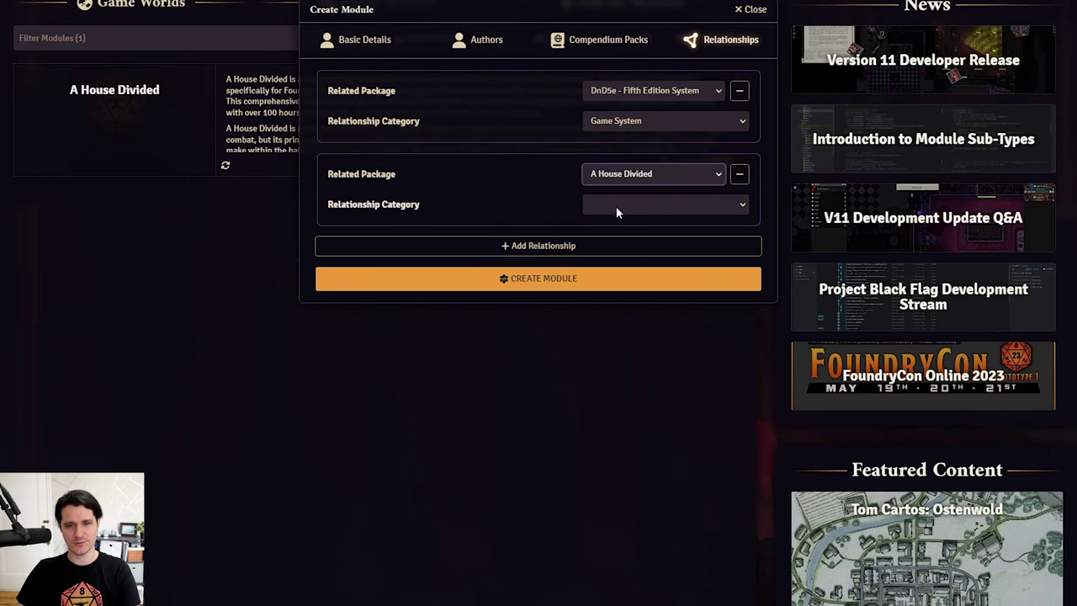
pyautogui.click(615, 207)
pyautogui.click(617, 244)
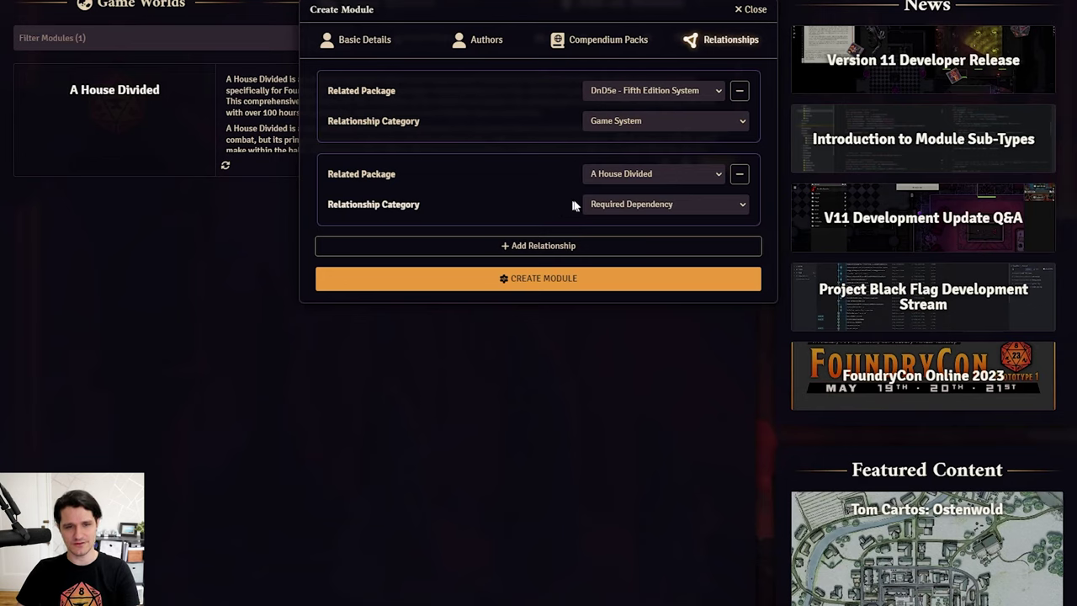
pyautogui.click(619, 204)
pyautogui.click(620, 254)
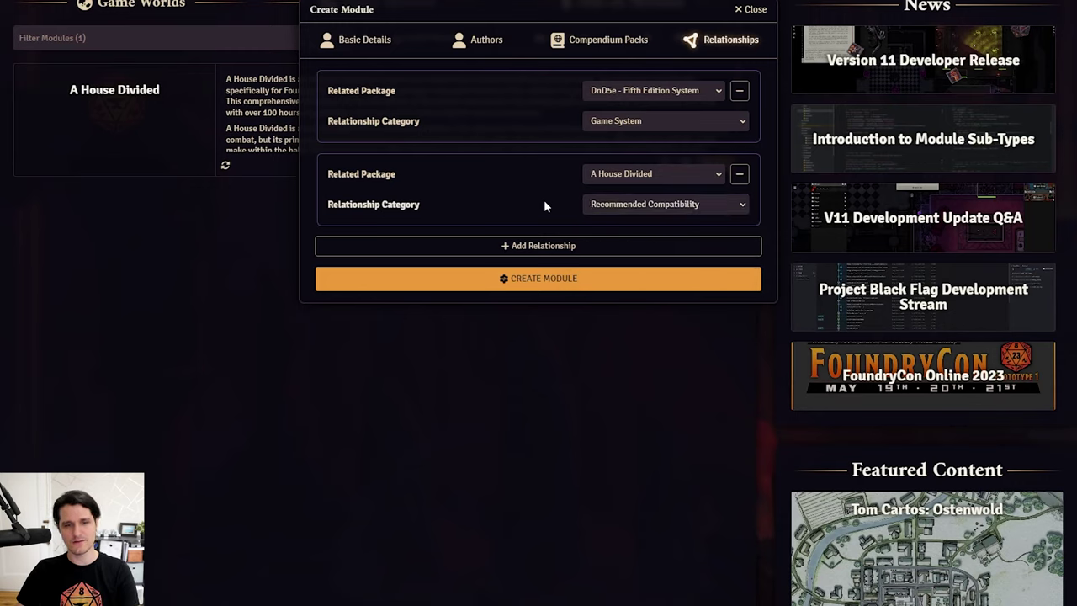
pyautogui.click(590, 205)
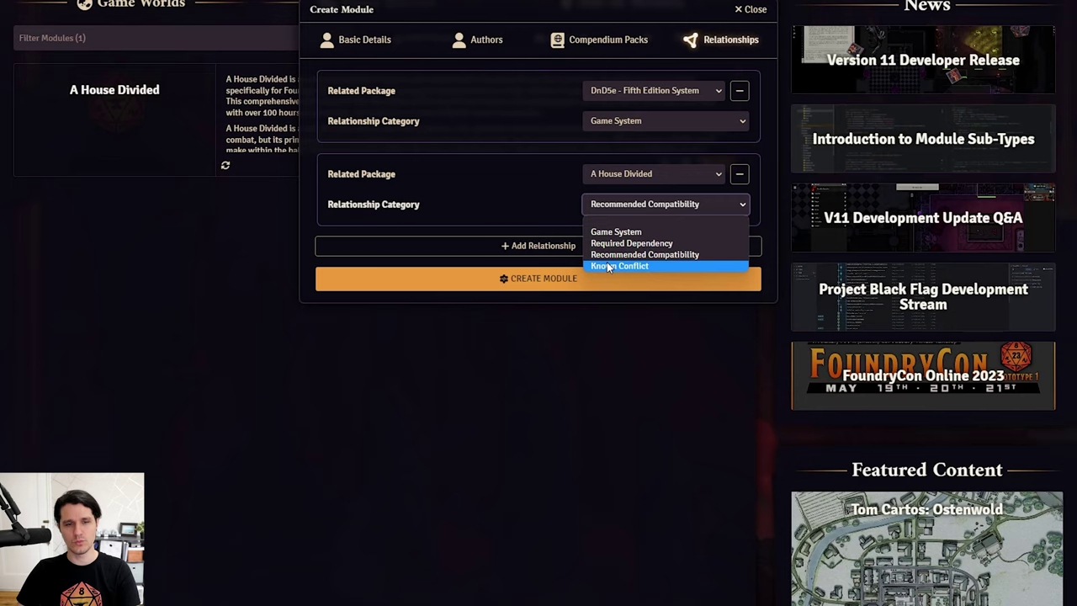
pyautogui.click(609, 267)
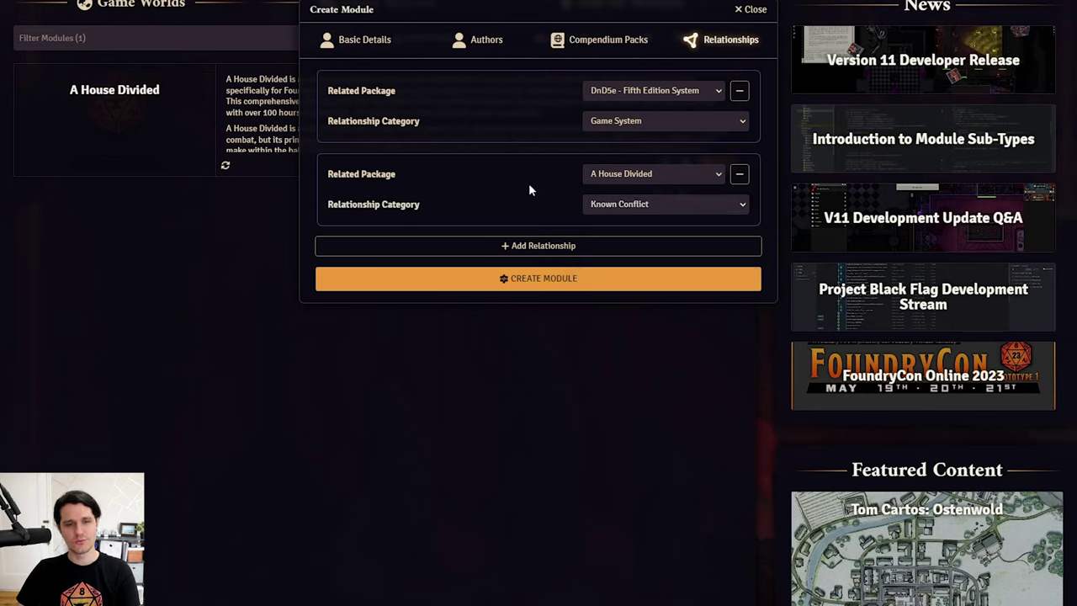
pyautogui.click(740, 173)
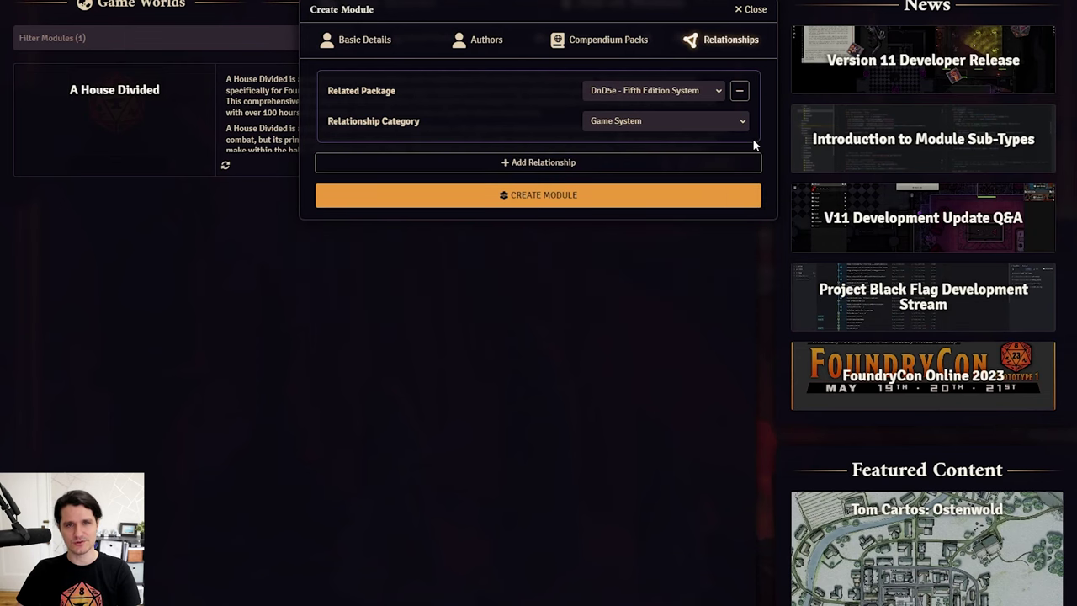
# Step: Create the module from the completed form and launch the Tutorial World
pyautogui.click(727, 195)
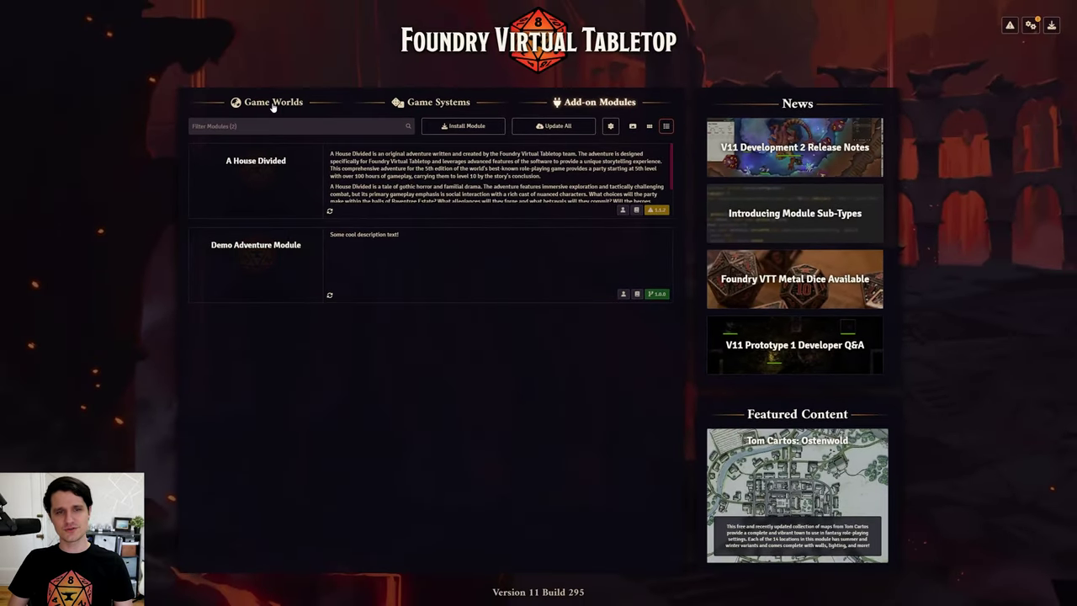
pyautogui.click(160, 25)
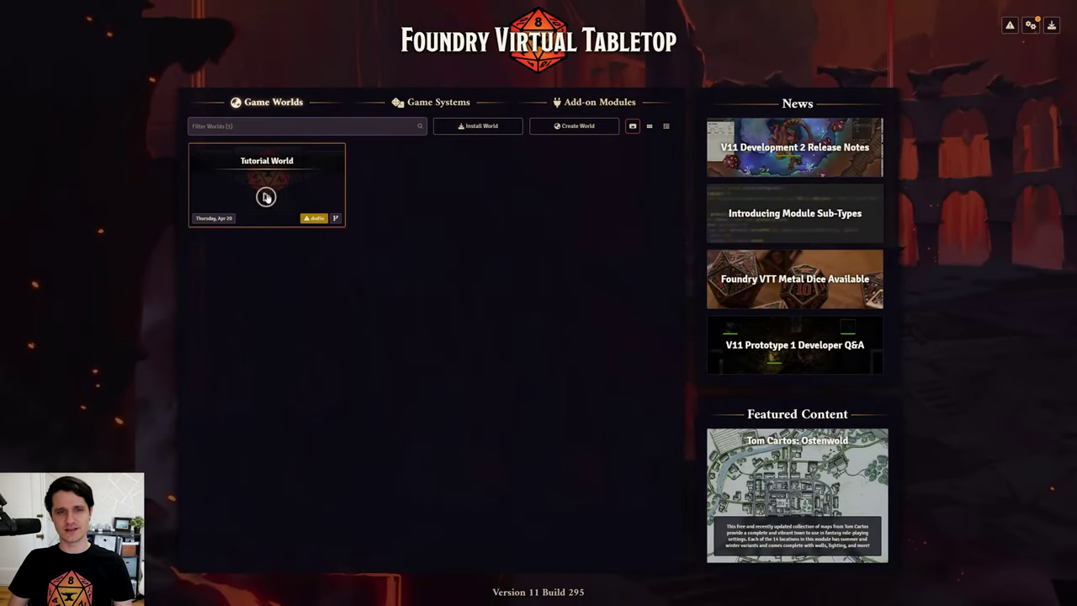
pyautogui.click(160, 152)
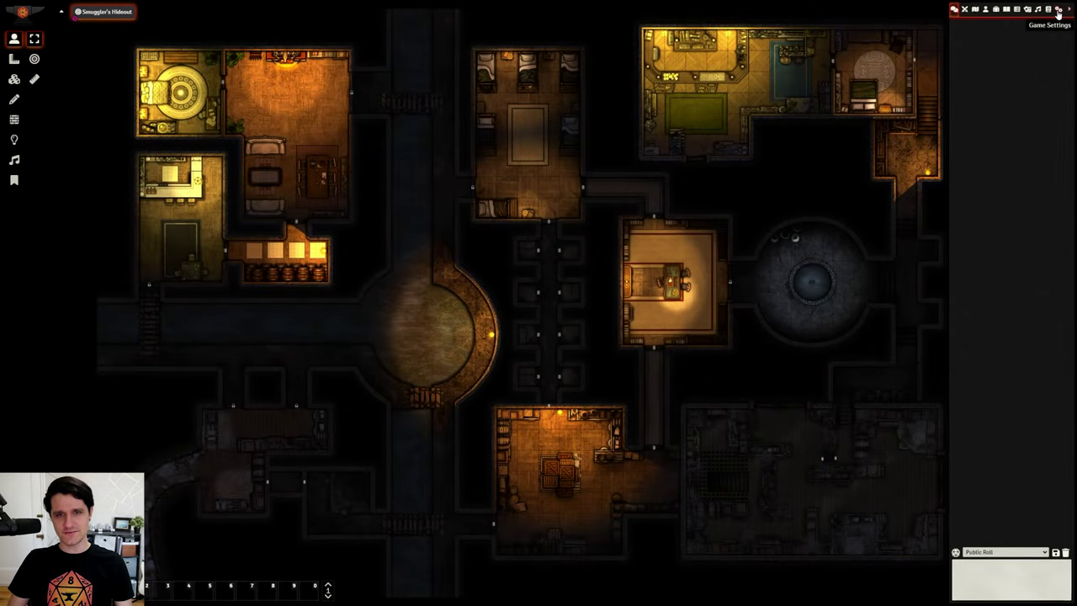
# Step: Activate Demo Adventure Module for this world, save the module settings with a reload, and display the compendium packs
pyautogui.click(1058, 9)
pyautogui.click(1008, 138)
pyautogui.click(403, 197)
pyautogui.click(468, 450)
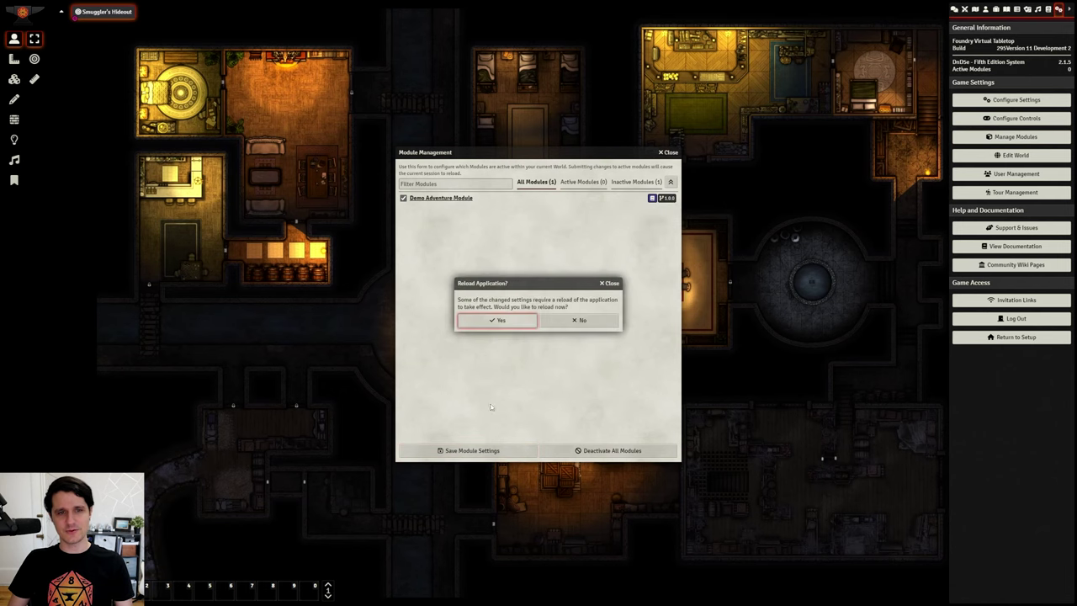
pyautogui.click(509, 321)
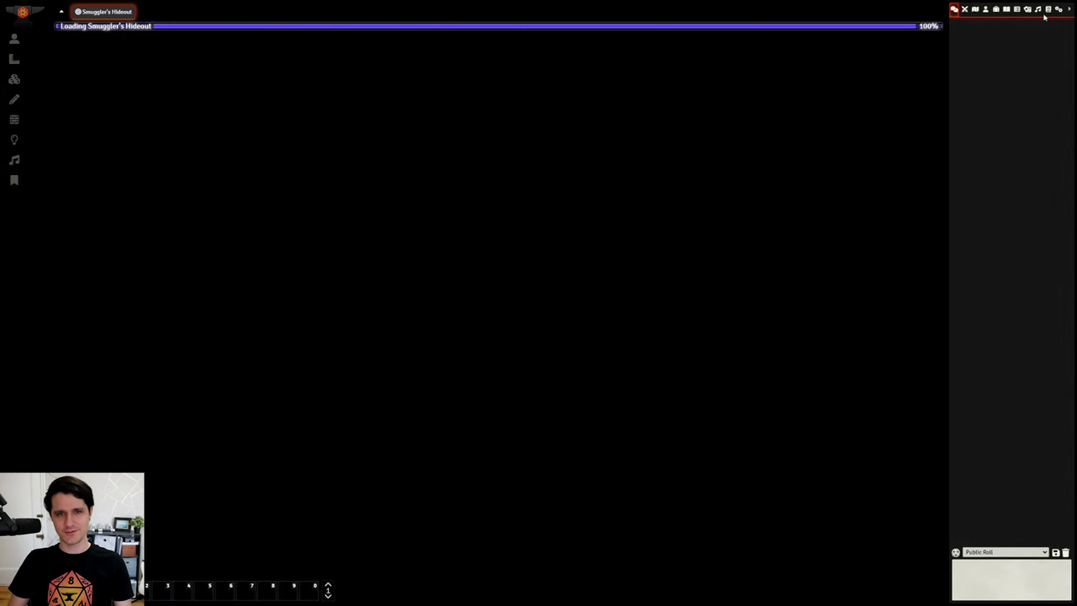
pyautogui.click(1047, 9)
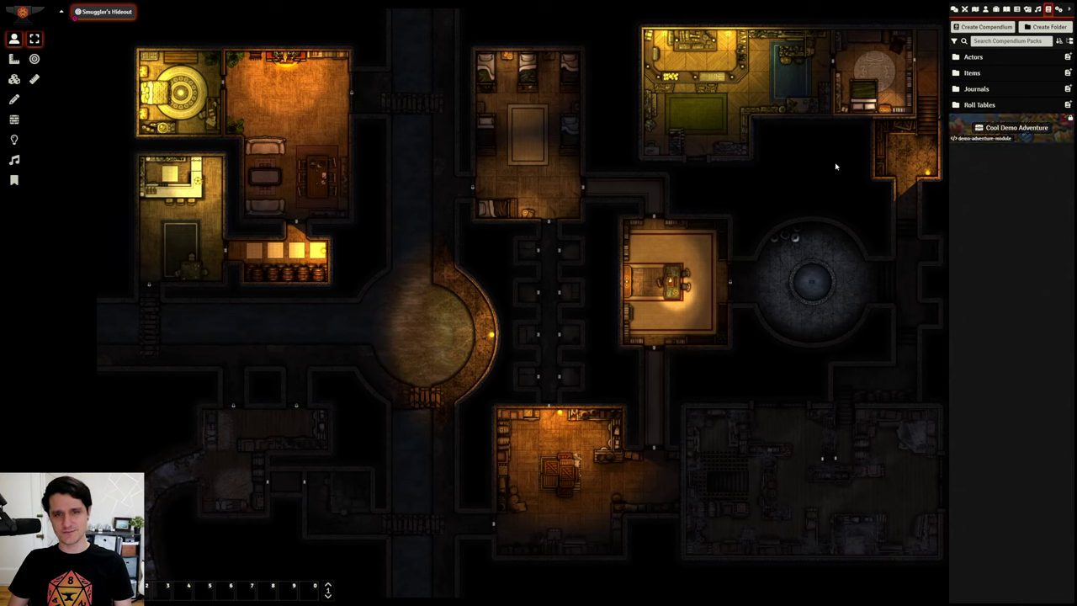
# Step: Examine the folder path of the portrait image used by the hero Akra (Dragonborn Cleric)
pyautogui.click(984, 10)
pyautogui.click(978, 73)
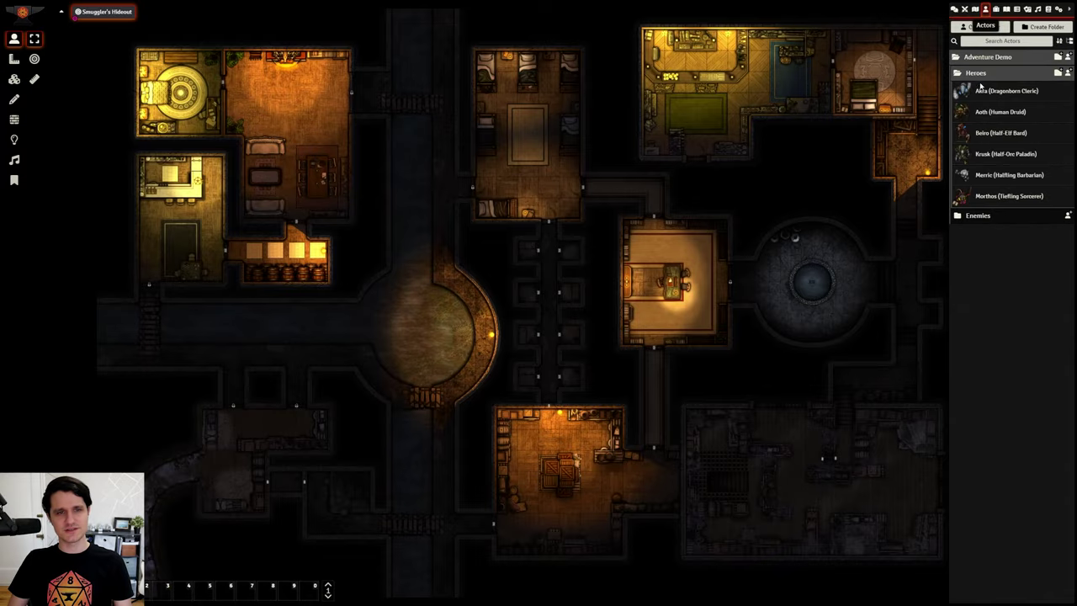
pyautogui.click(981, 91)
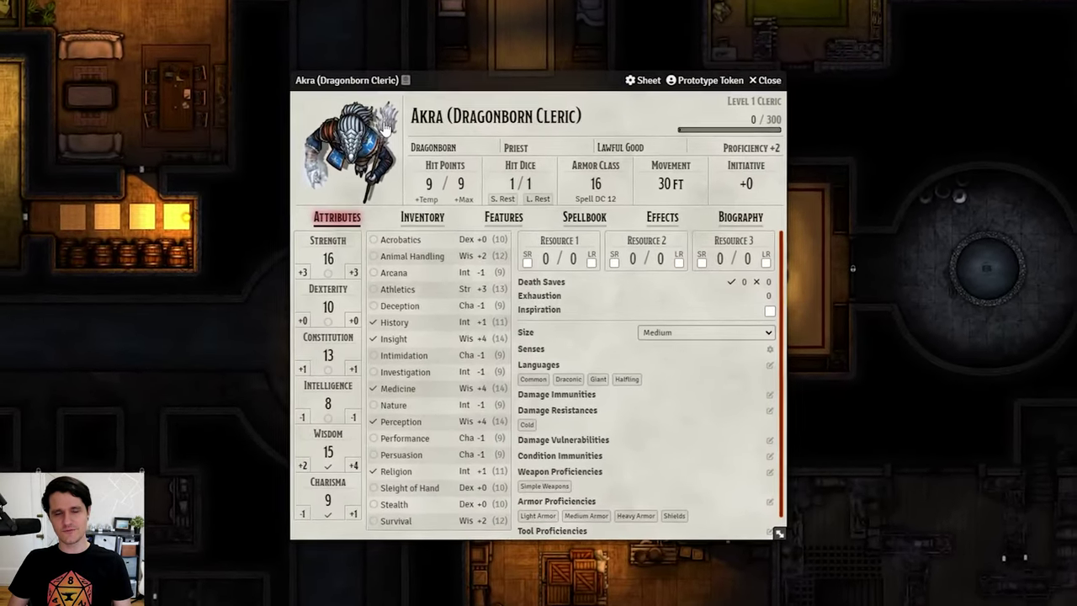
pyautogui.click(385, 126)
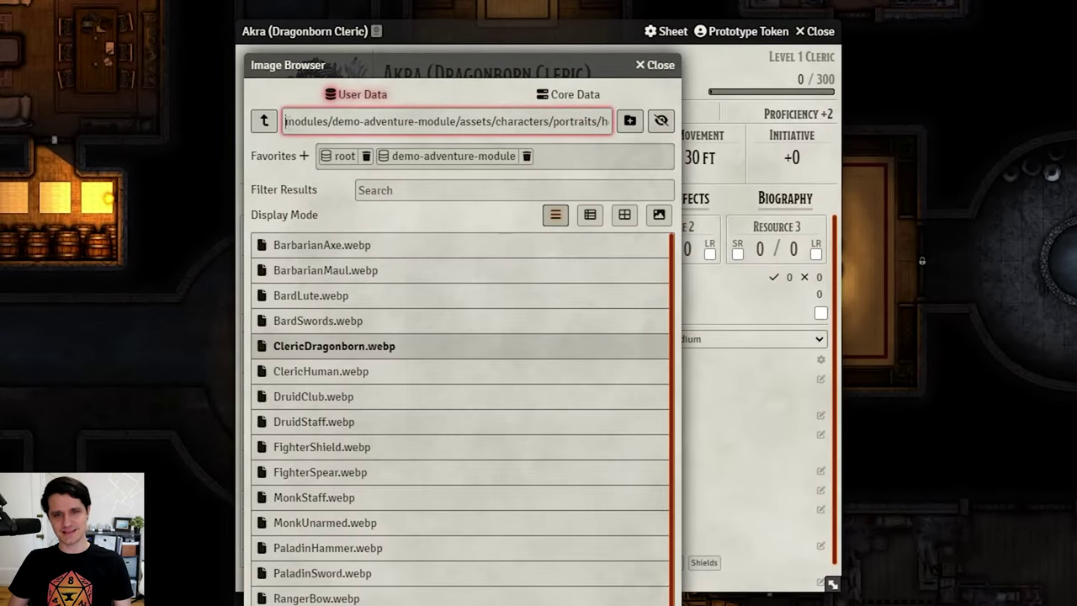
pyautogui.moveTo(331, 154); pyautogui.dragTo(464, 135)
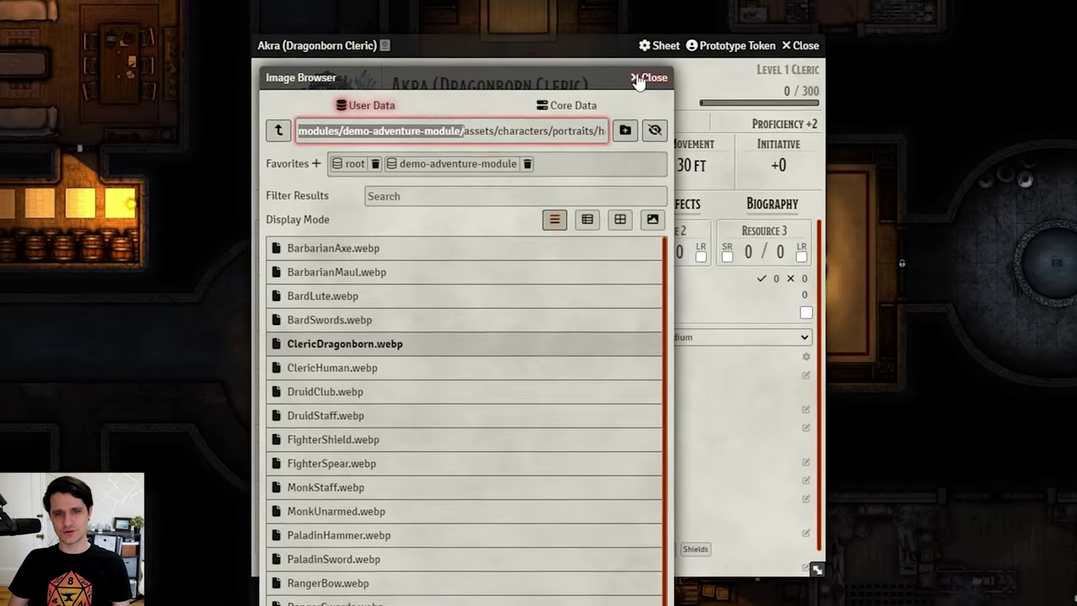
pyautogui.click(648, 77)
pyautogui.click(800, 45)
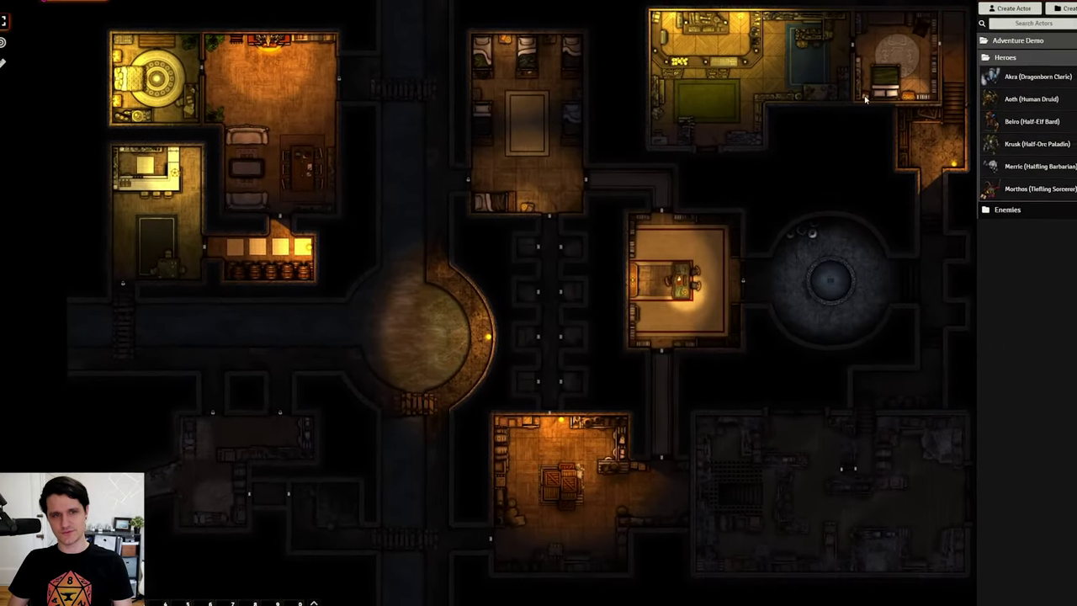
# Step: Unlock the Cool Demo Adventure compendium for editing
pyautogui.click(1046, 10)
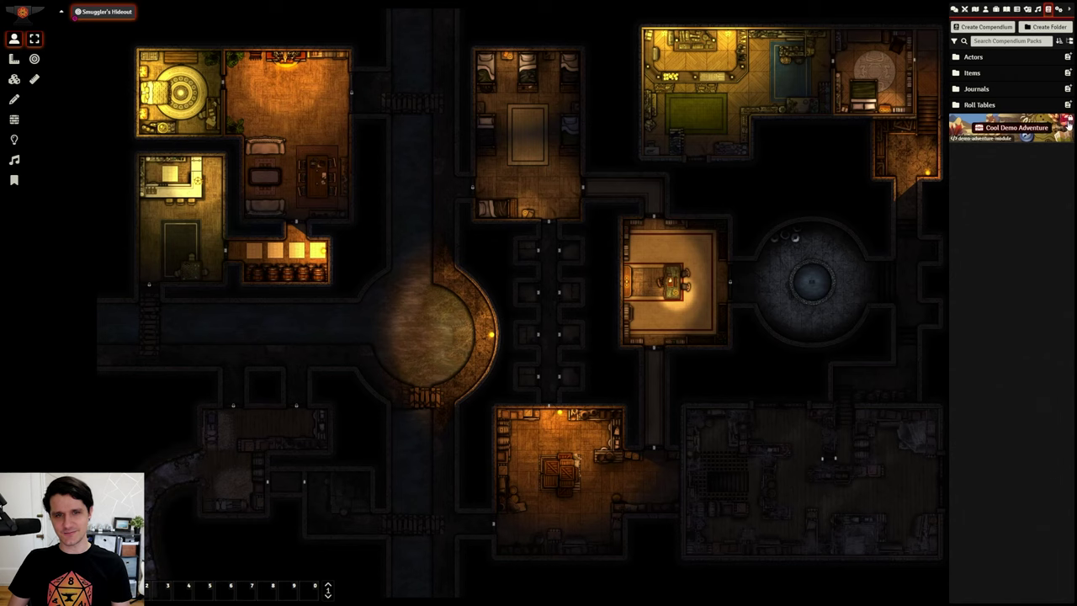
pyautogui.rightClick(1022, 132)
pyautogui.click(989, 164)
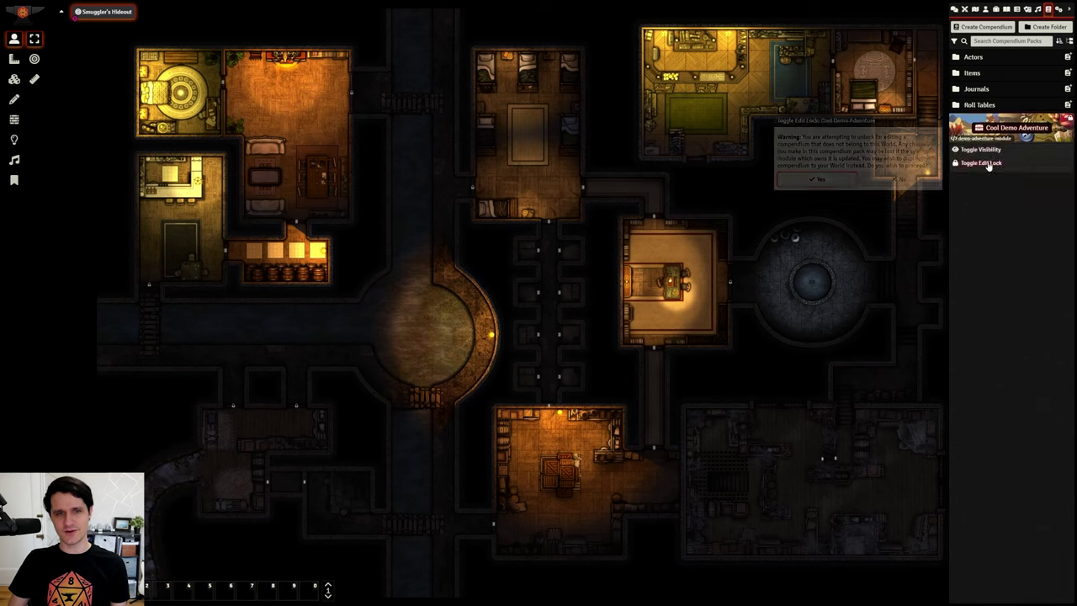
pyautogui.click(837, 178)
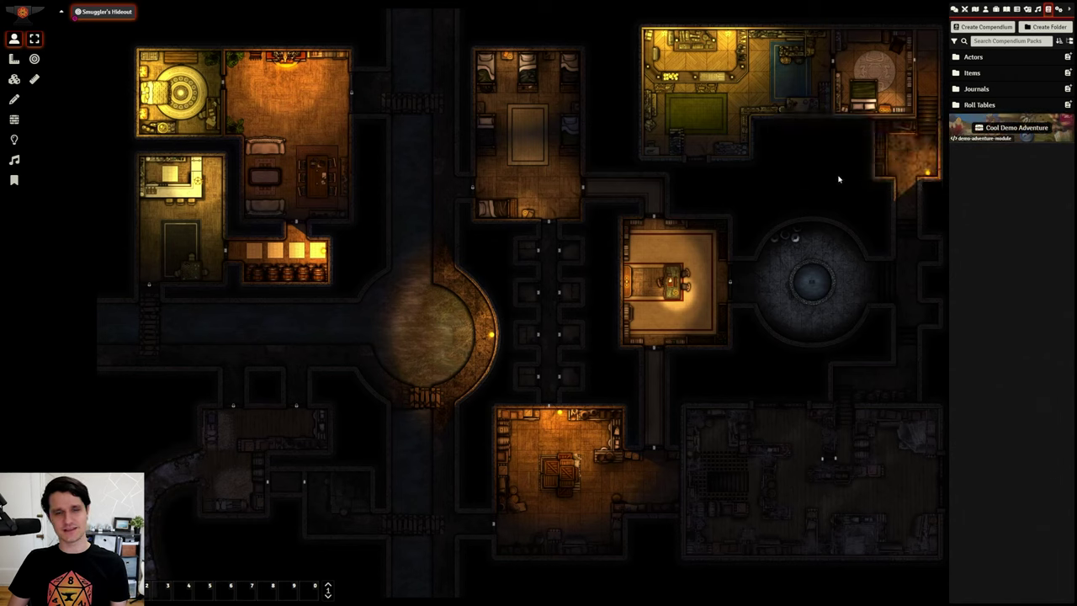
# Step: Create an adventure in the Cool Demo Adventure compendium and name it Our Cool Adventure
pyautogui.click(991, 132)
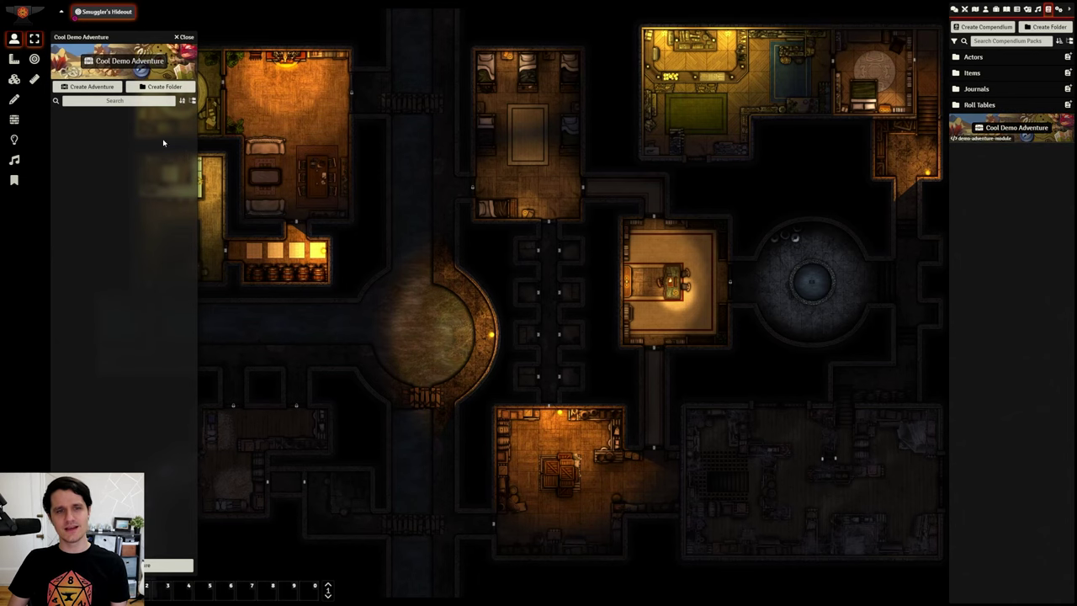
pyautogui.click(100, 89)
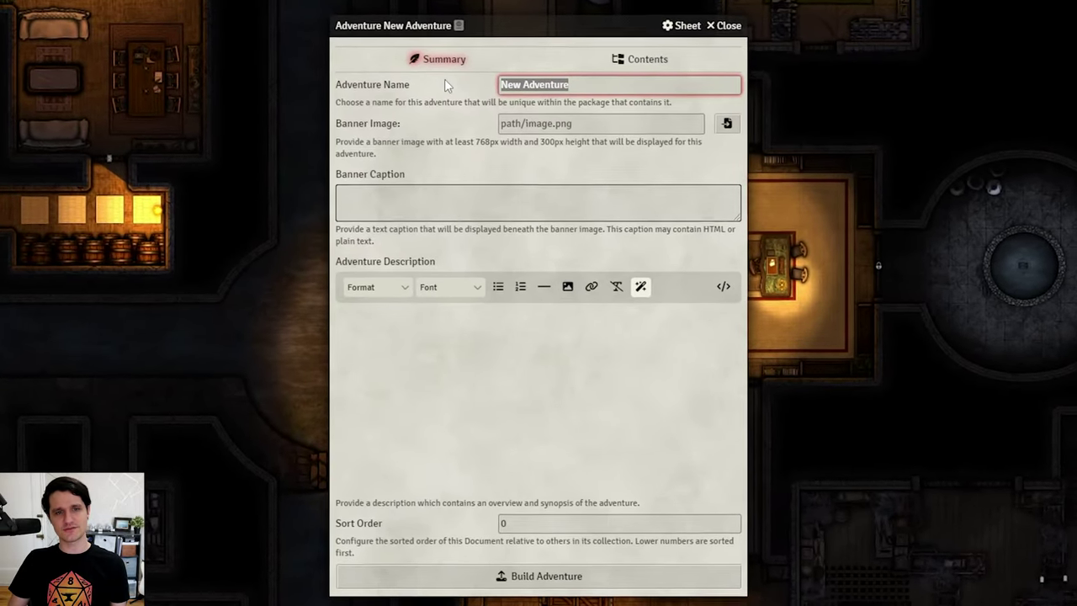
pyautogui.write('Our Co')
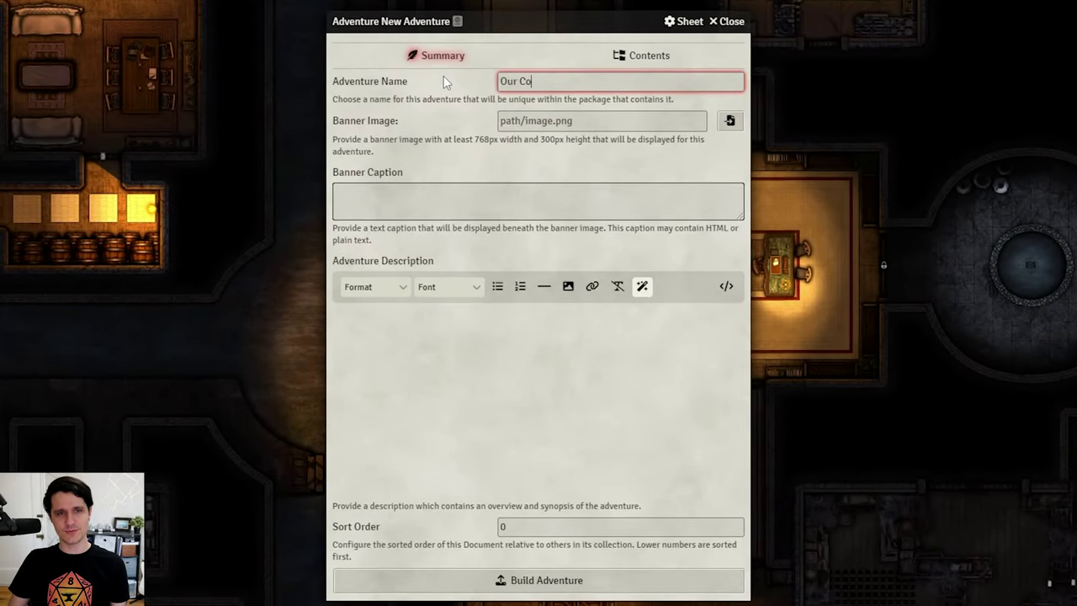
pyautogui.write('ol Adventure')
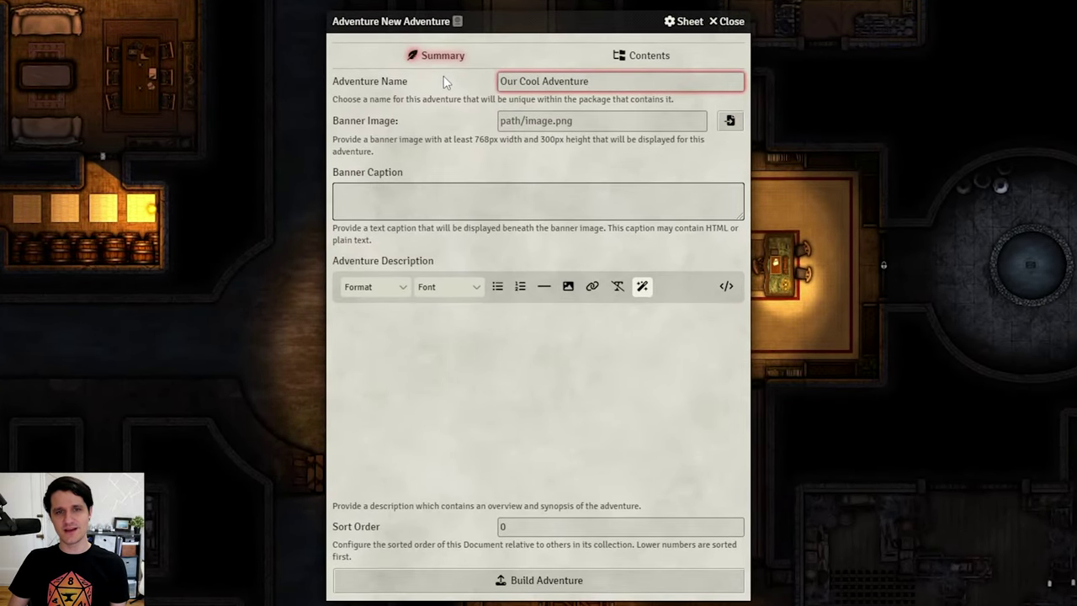
pyautogui.press('Tab')
# Step: Set the adventure's banner image to banner.png from the demo-adventure-module folder
pyautogui.click(729, 120)
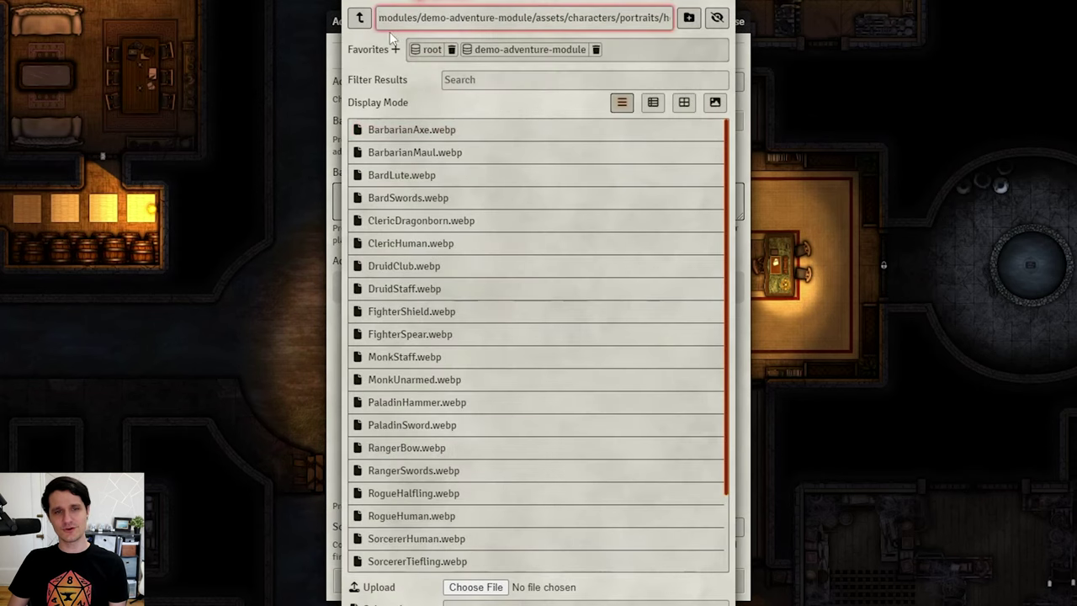
pyautogui.click(523, 49)
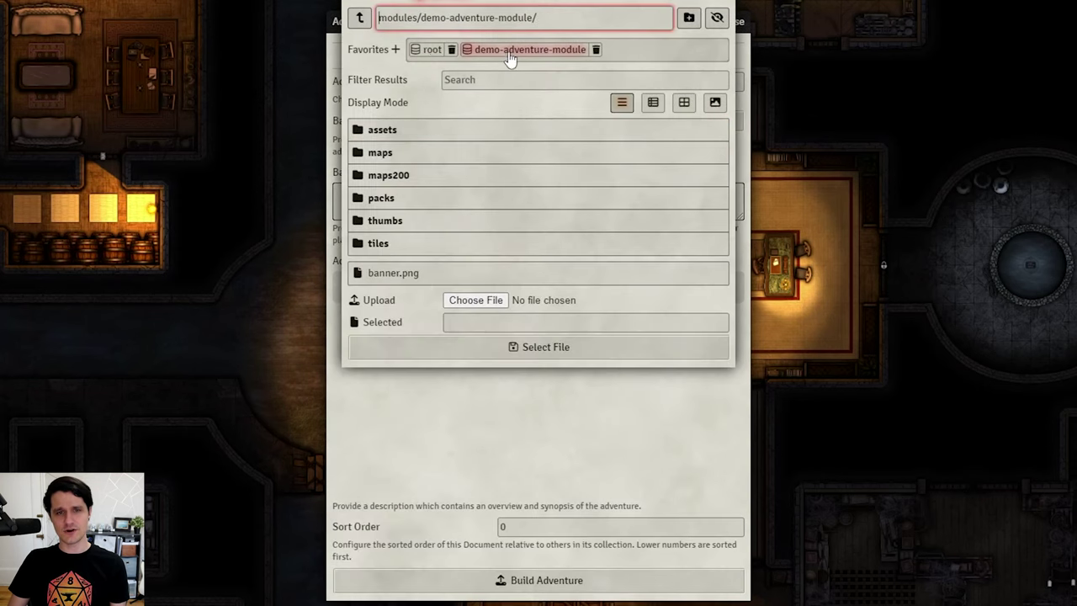
pyautogui.click(395, 274)
pyautogui.click(488, 353)
# Step: Enter "The caption" as the banner caption and "The description of the adventure." as the adventure description
pyautogui.click(424, 196)
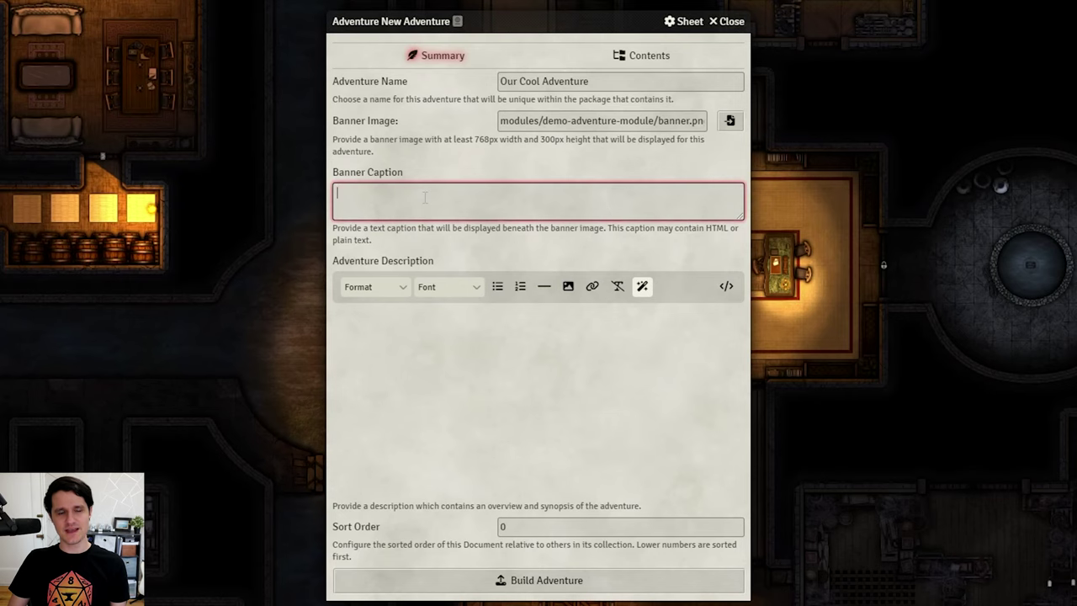
pyautogui.write('The caption')
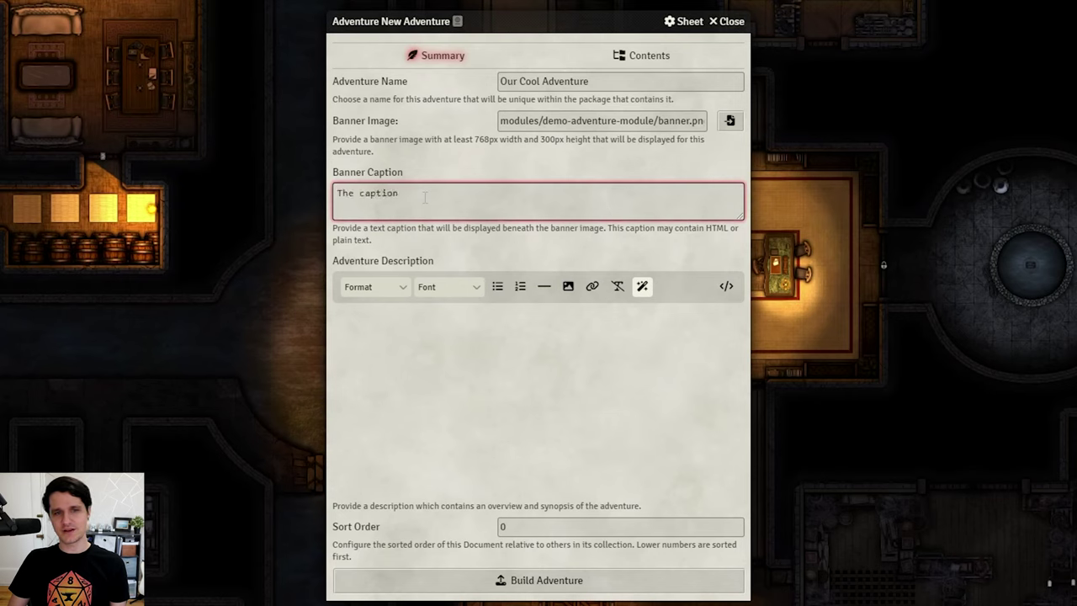
pyautogui.click(438, 370)
pyautogui.write('The desc')
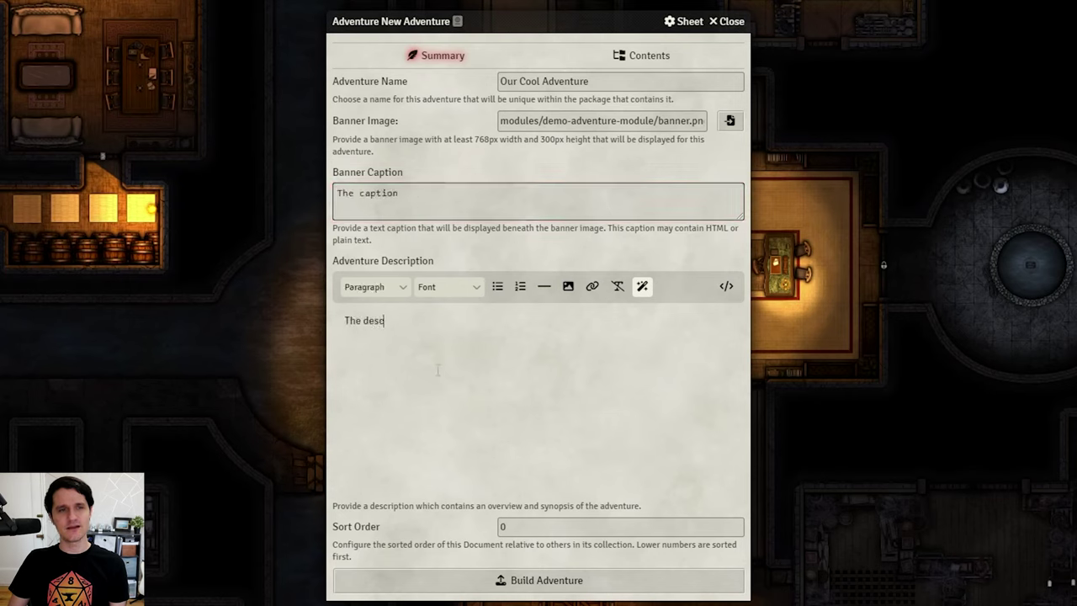
pyautogui.write('ription of the aven')
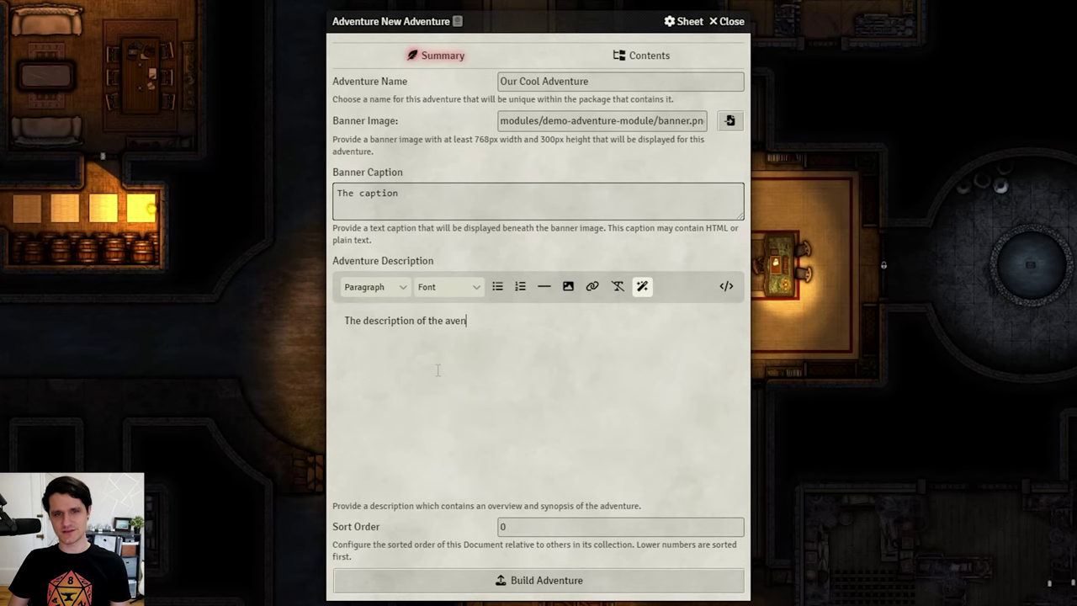
pyautogui.press('BackSpace')
pyautogui.press('BackSpace')
pyautogui.press('BackSpace')
pyautogui.write('dventure.')
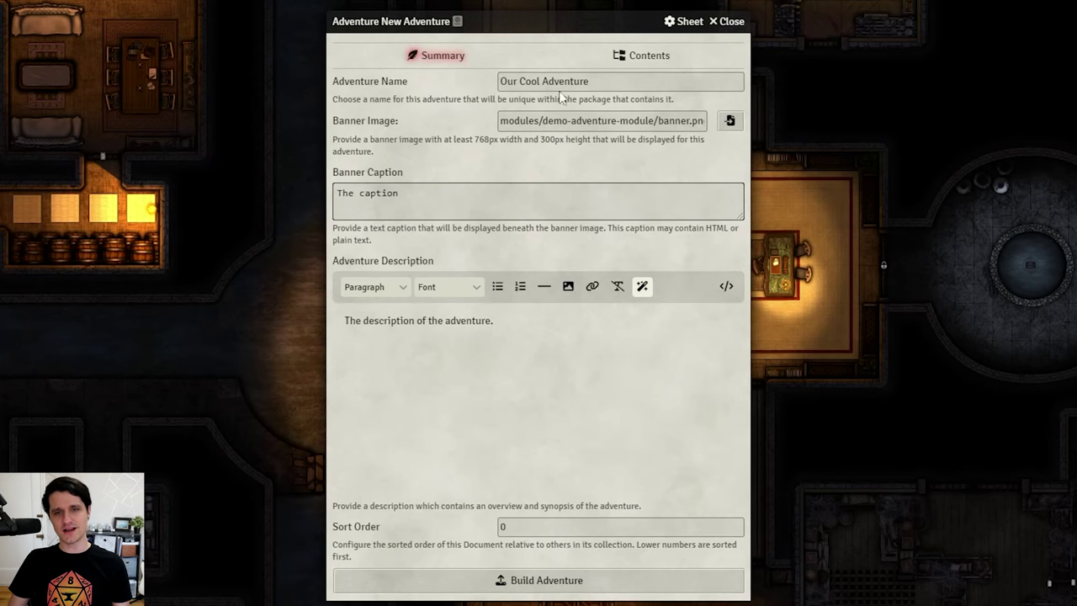
# Step: Add the Adventure Scenes, Adventure Demo actors and Adventure Journals folders to the adventure's contents
pyautogui.click(650, 53)
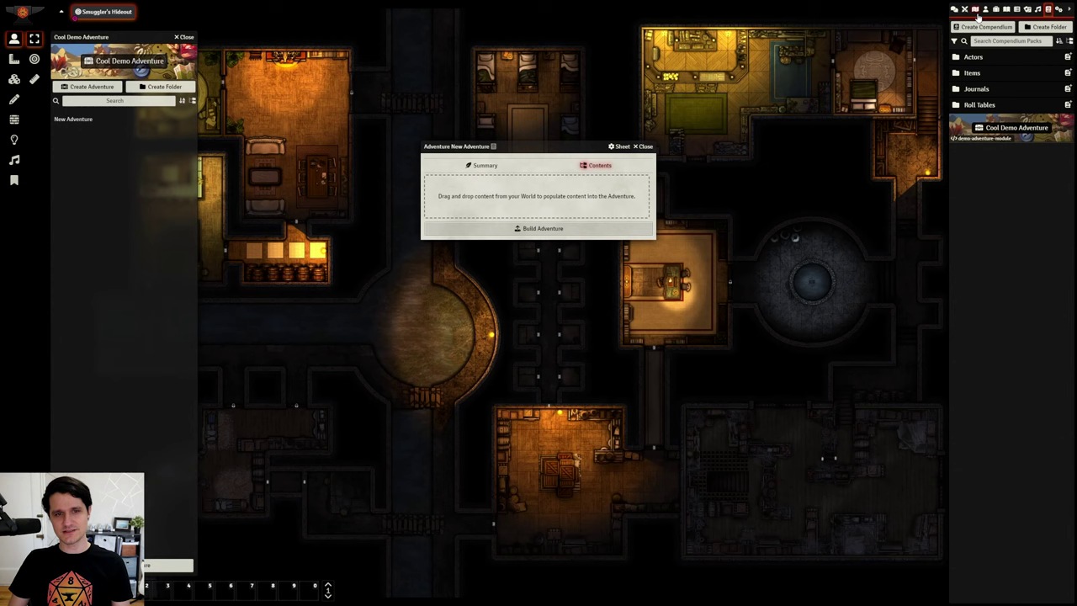
pyautogui.click(975, 9)
pyautogui.moveTo(989, 57); pyautogui.dragTo(596, 187)
pyautogui.click(985, 9)
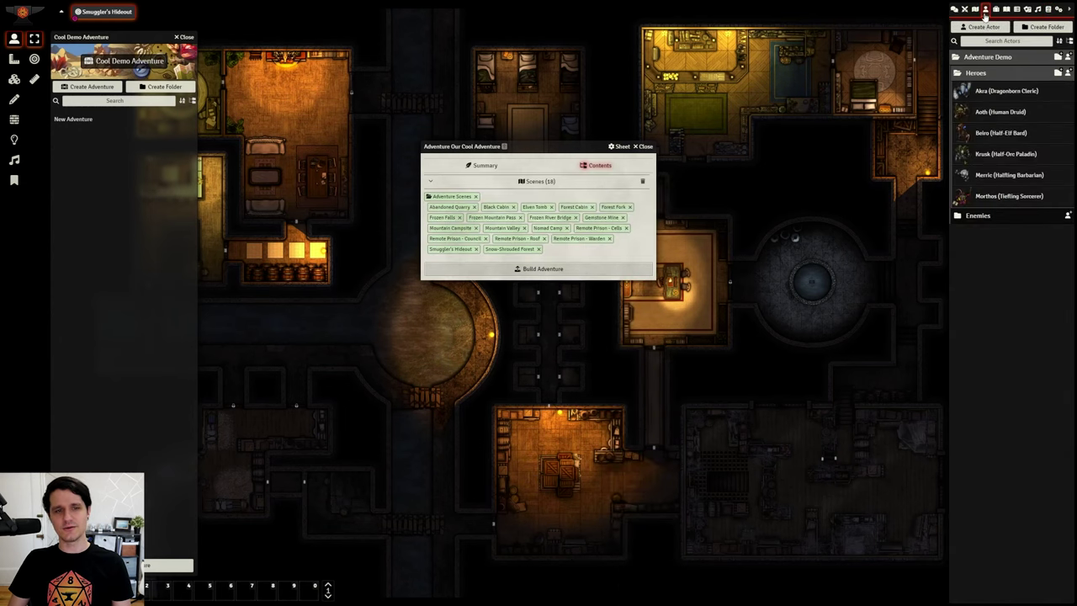
pyautogui.moveTo(987, 62); pyautogui.dragTo(596, 196)
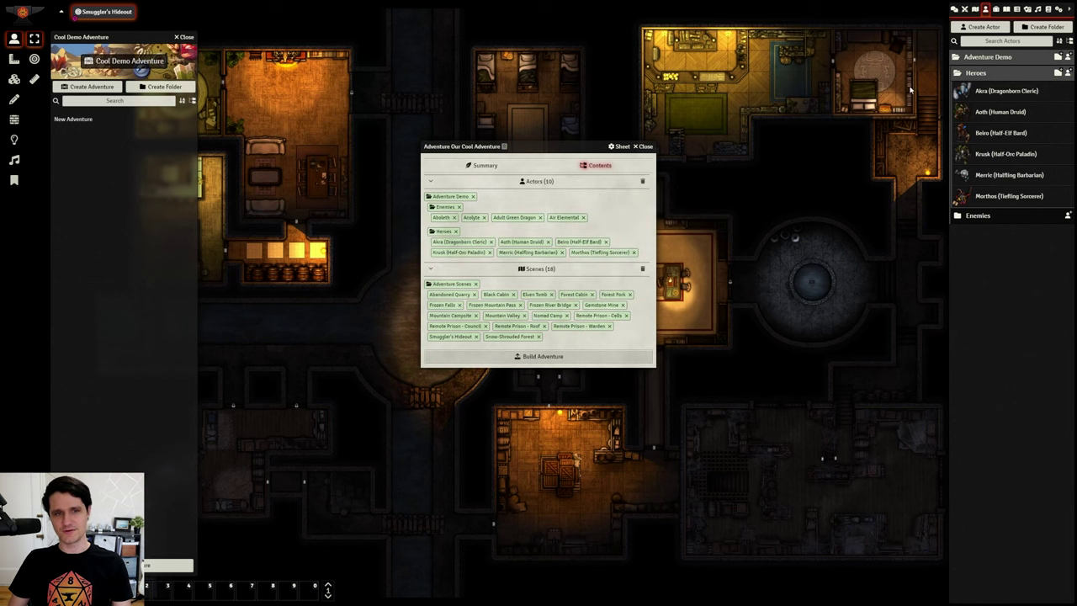
pyautogui.click(1006, 9)
pyautogui.moveTo(991, 56); pyautogui.dragTo(538, 220)
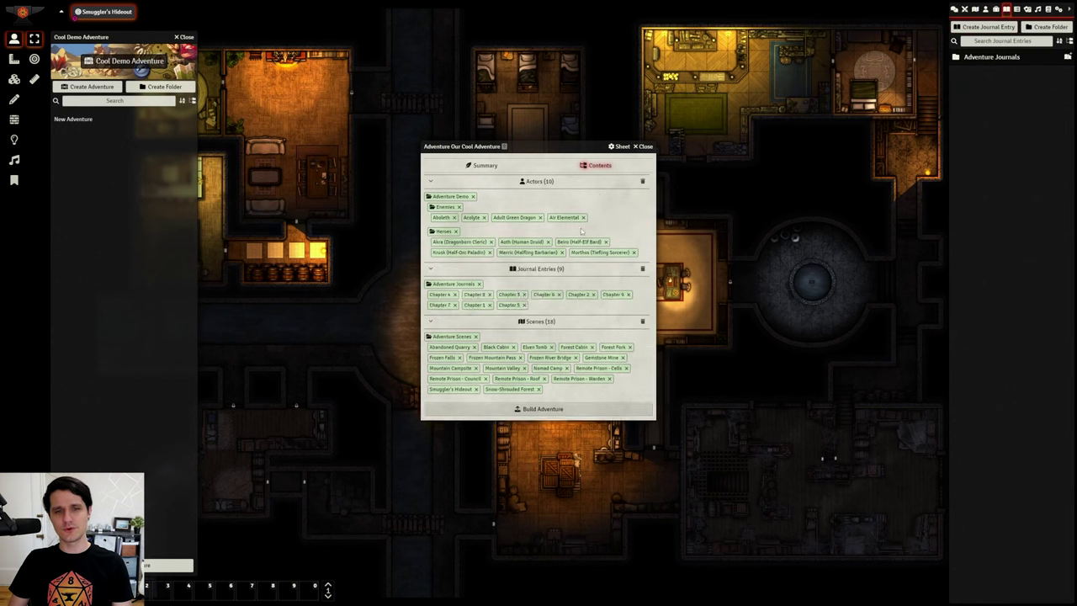
# Step: Remove the Air Elemental actor from the adventure's contents and build the adventure
pyautogui.click(583, 217)
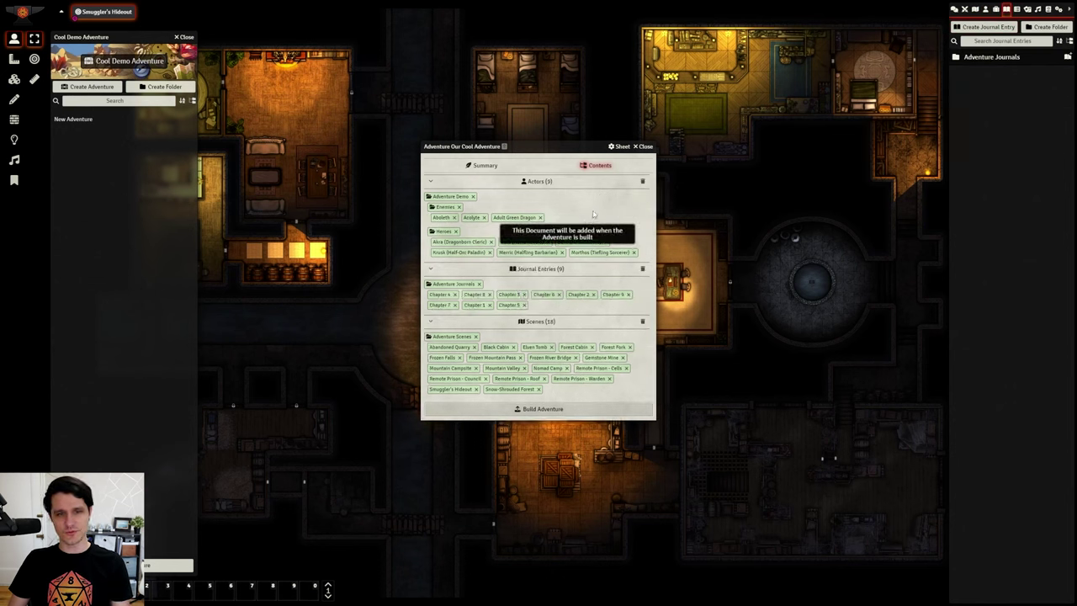
pyautogui.click(605, 411)
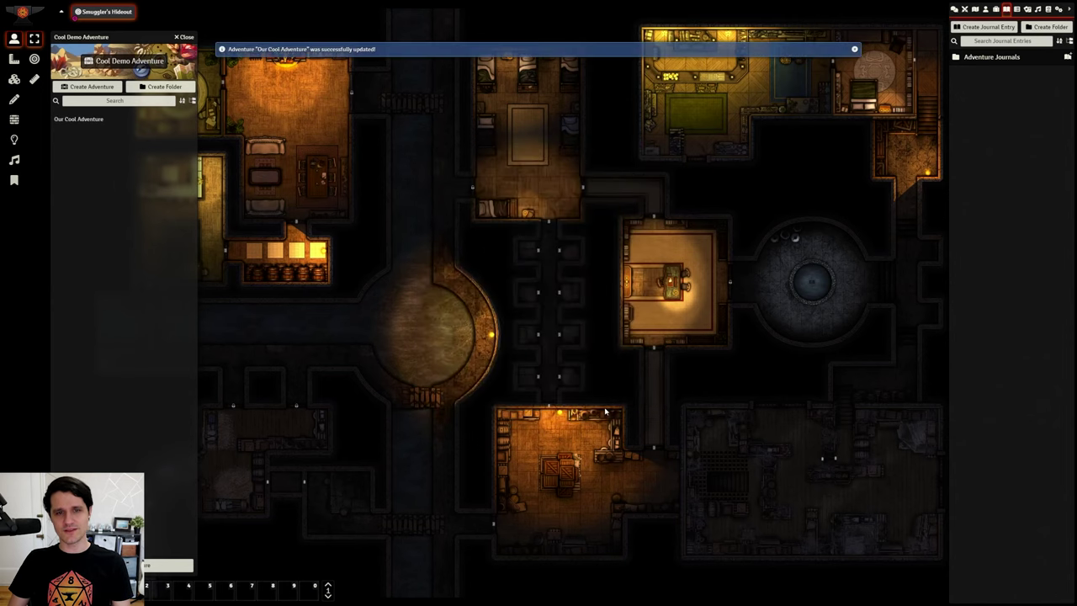
# Step: Preview the built Our Cool Adventure, close the preview, and open the adventure's contents for rebuilding
pyautogui.click(95, 122)
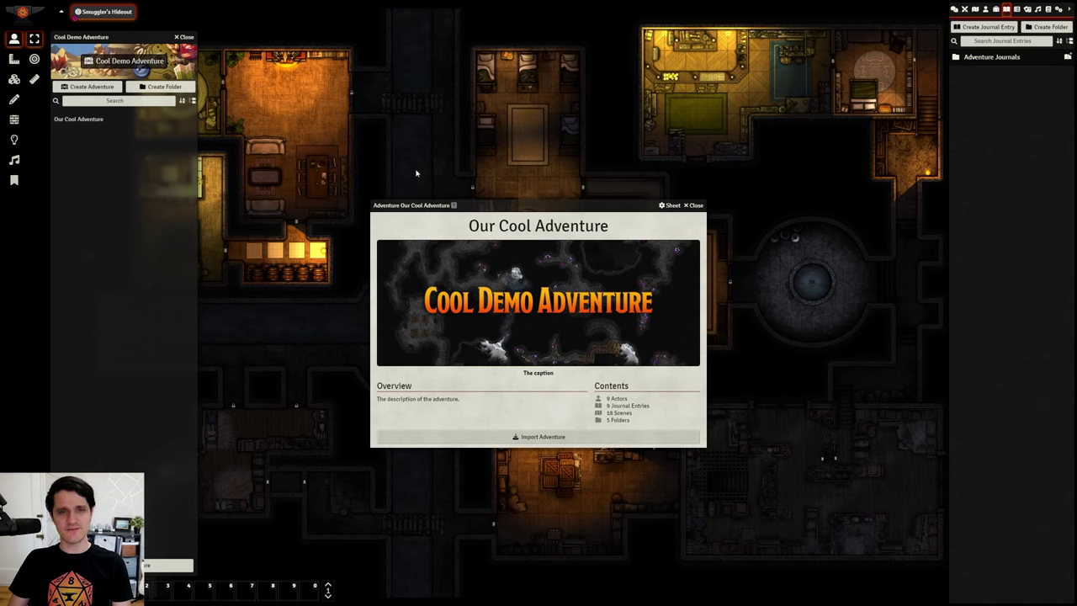
pyautogui.click(695, 205)
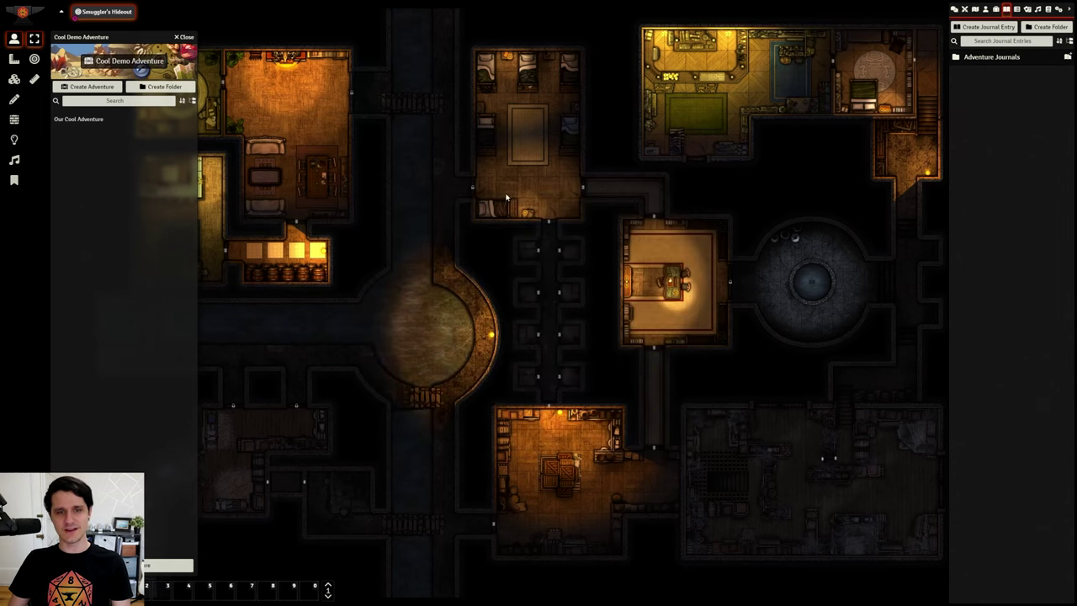
pyautogui.rightClick(95, 120)
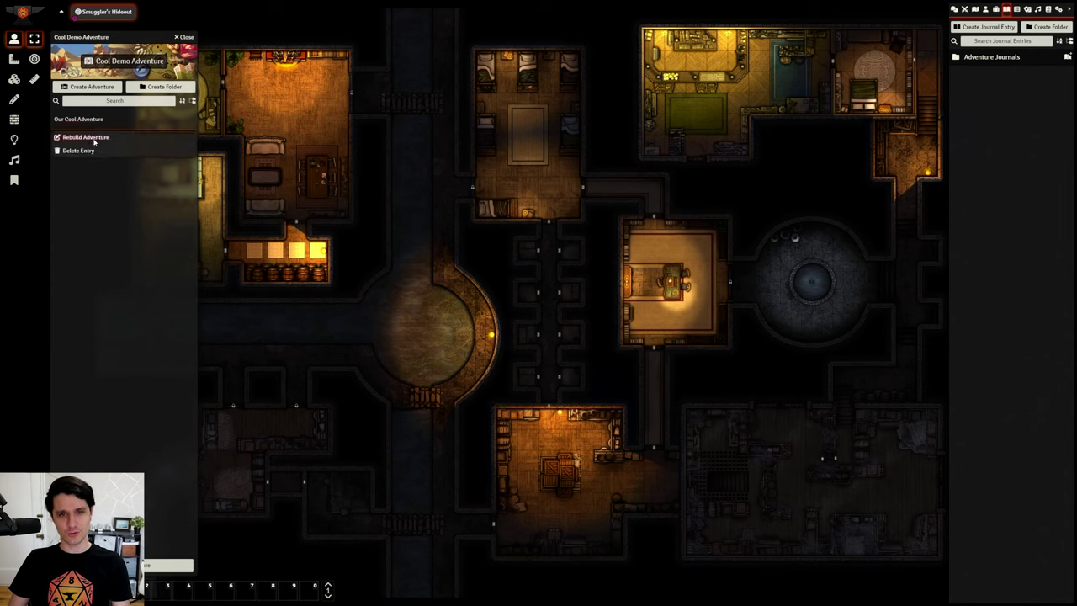
pyautogui.click(88, 137)
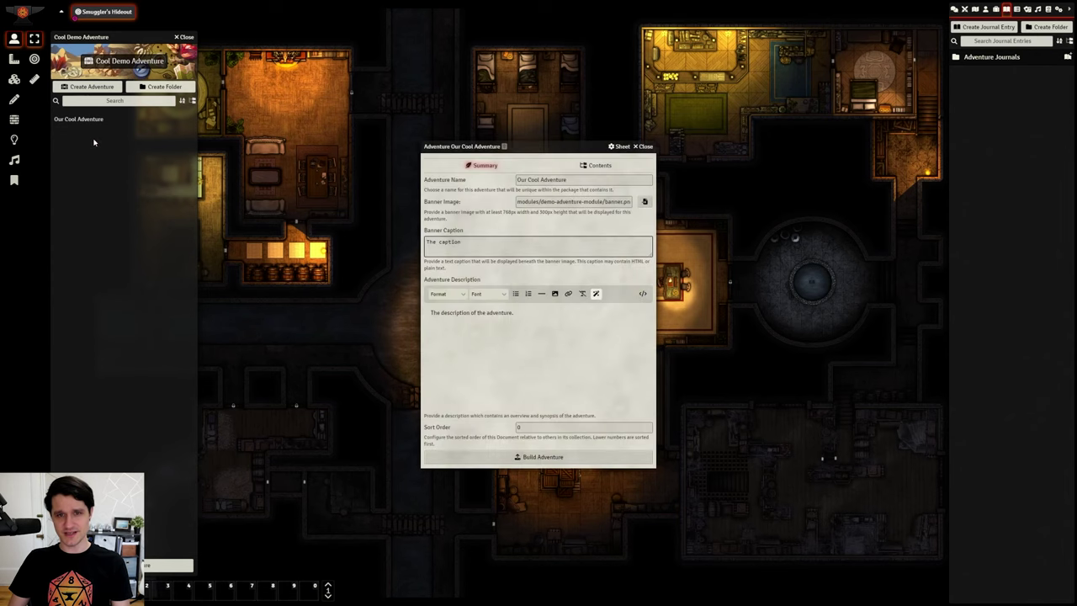
pyautogui.click(598, 167)
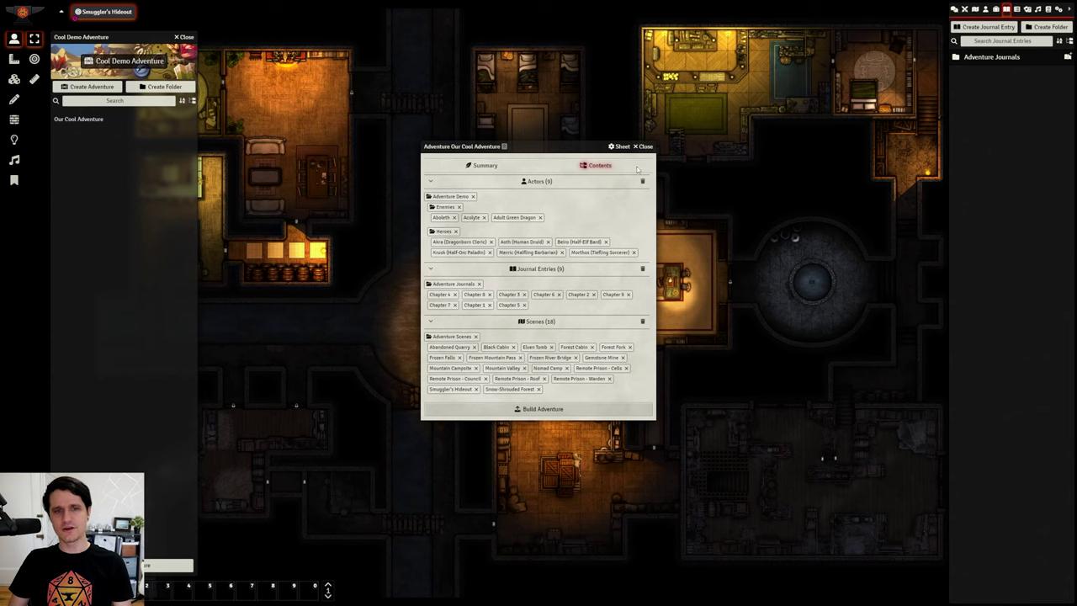
# Step: Create a journal entry named New in the world, outside any folder
pyautogui.click(989, 27)
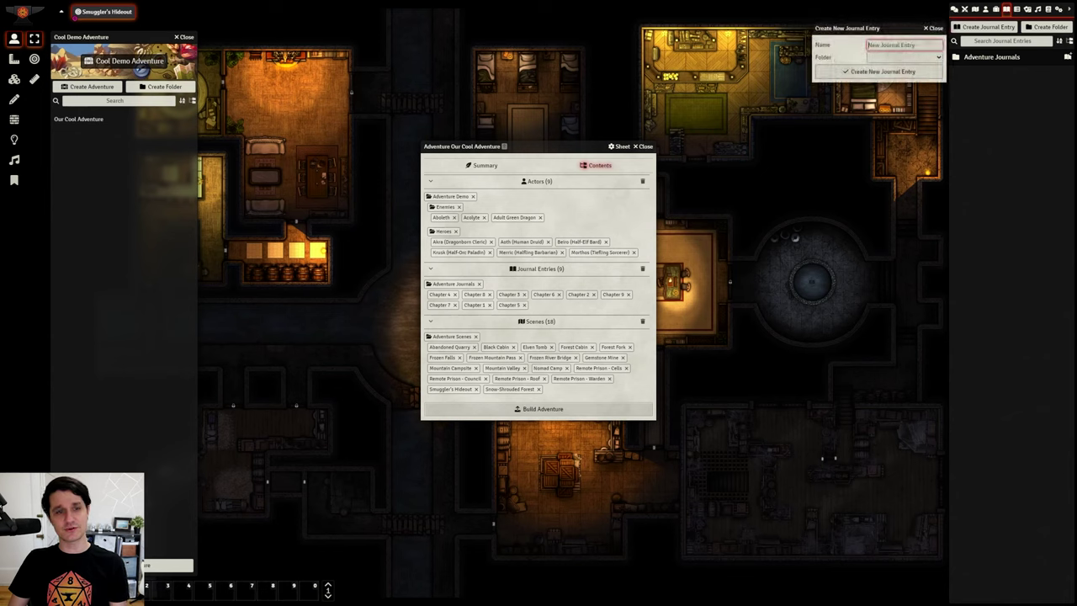
pyautogui.write('New')
pyautogui.click(894, 69)
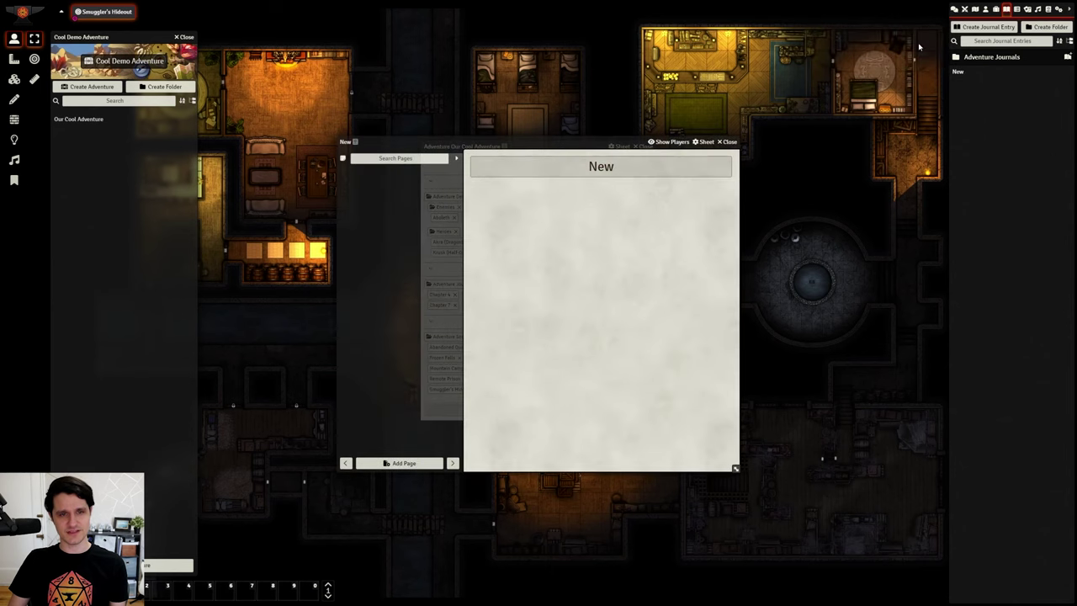
# Step: Stage the New journal and the removal of Chapter 9 in the adventure's contents, and close it without building
pyautogui.click(726, 142)
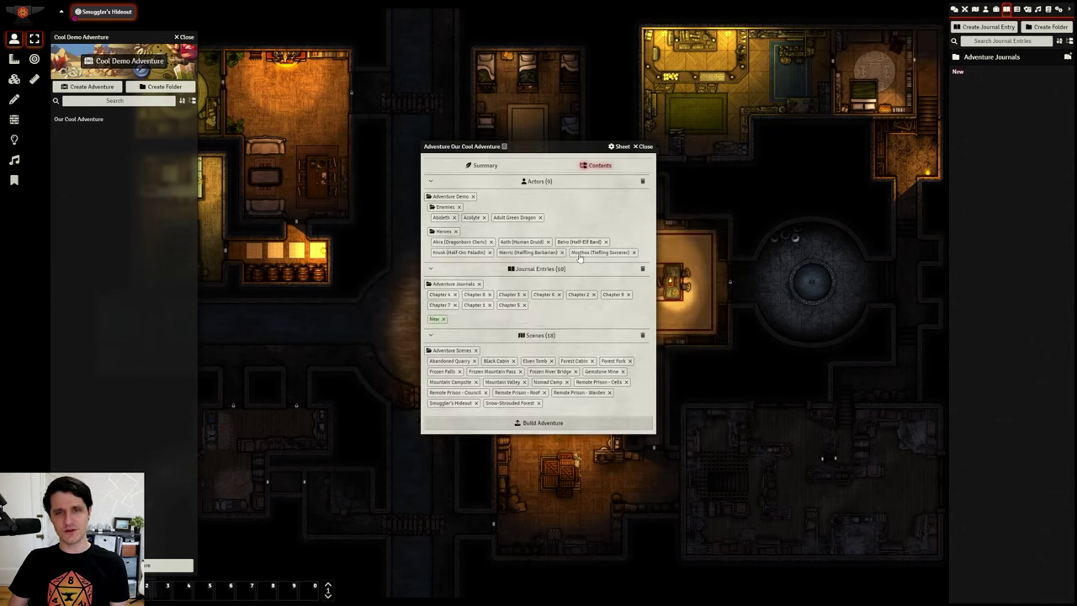
pyautogui.click(628, 294)
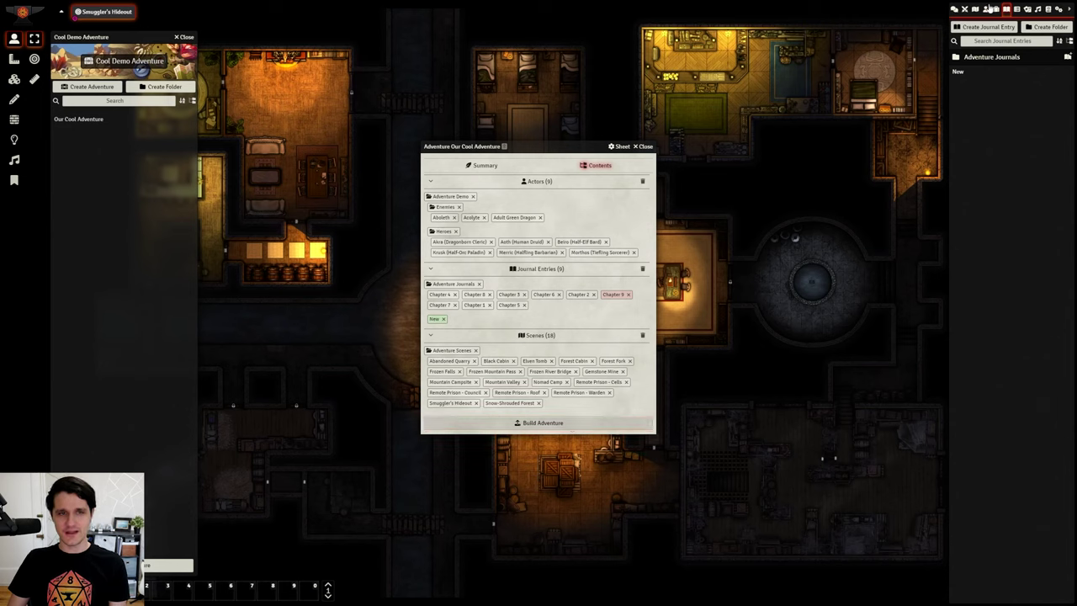
pyautogui.click(645, 146)
# Step: Delete the Akra (Dragonborn Cleric) actor from the world's Heroes folder
pyautogui.click(985, 9)
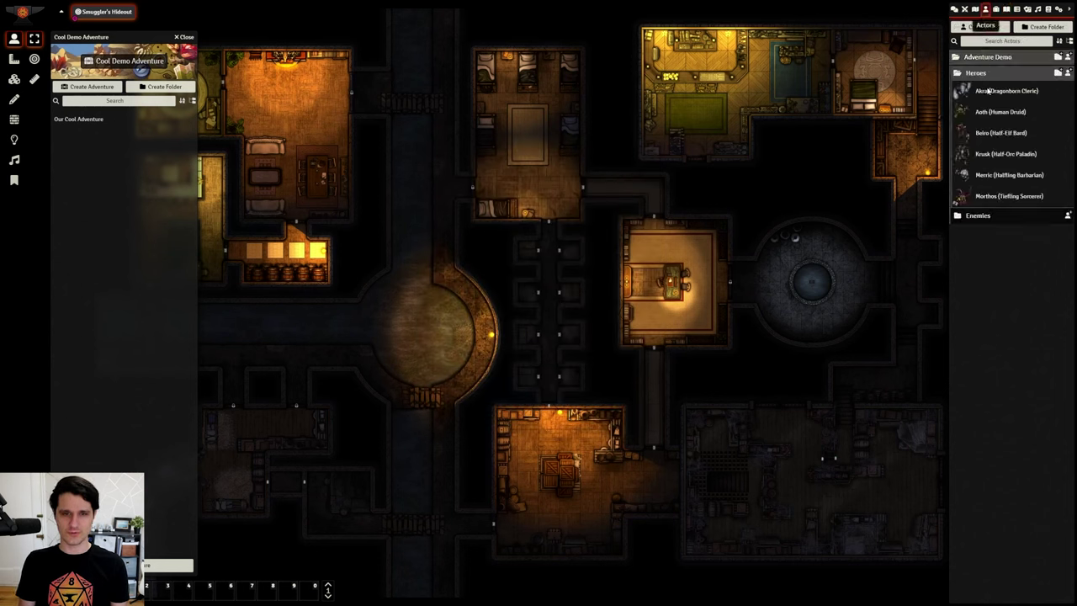
pyautogui.rightClick(988, 90)
pyautogui.click(976, 189)
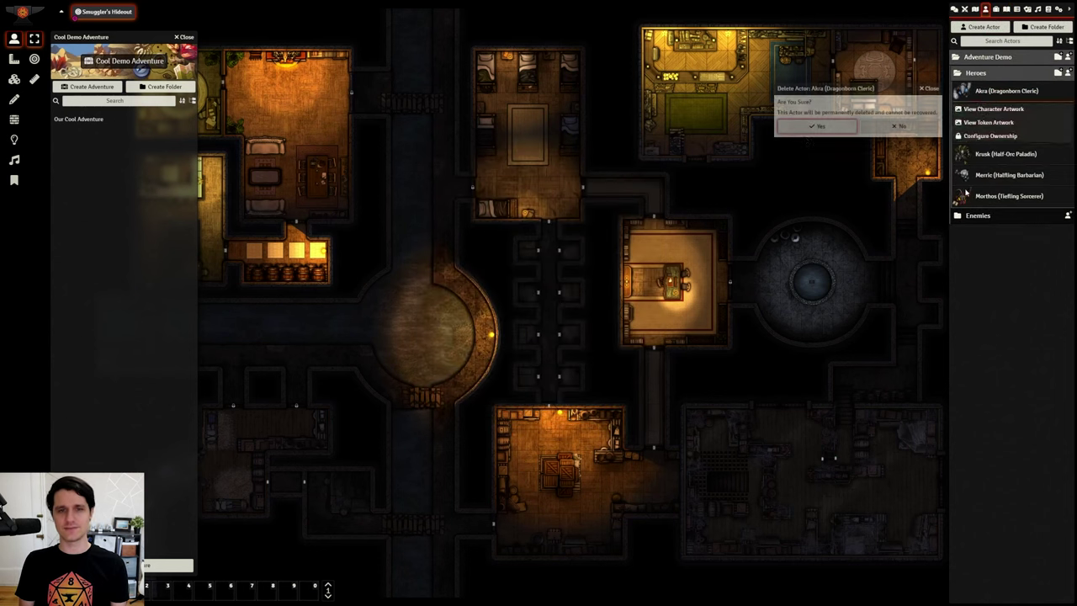
pyautogui.click(814, 128)
# Step: Reopen Our Cool Adventure's contents to examine how the deleted Akra actor is marked, and close it and the compendium
pyautogui.rightClick(88, 119)
pyautogui.click(77, 138)
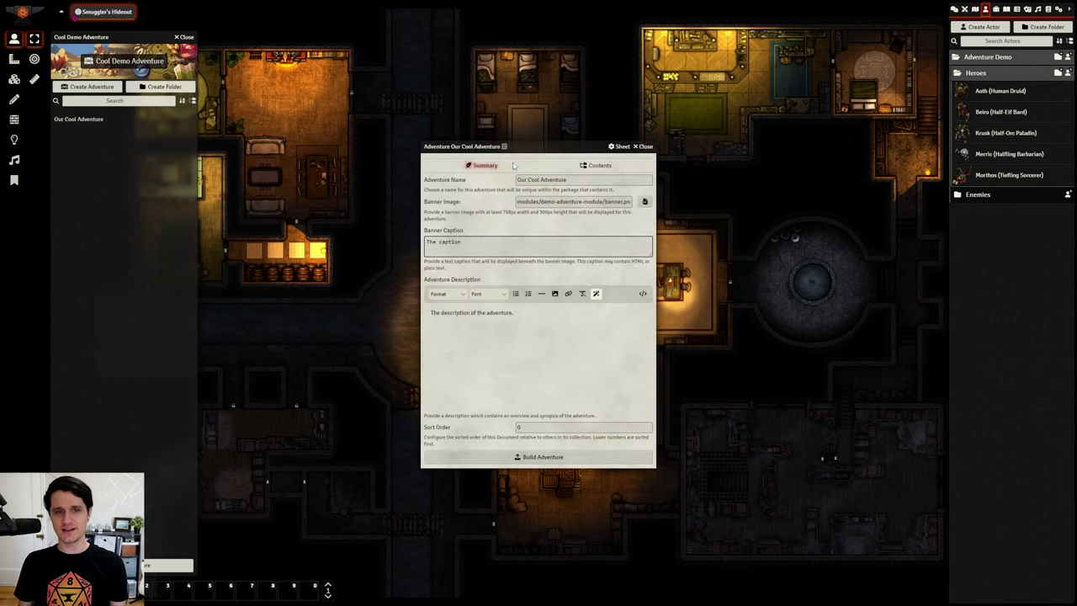
pyautogui.click(595, 165)
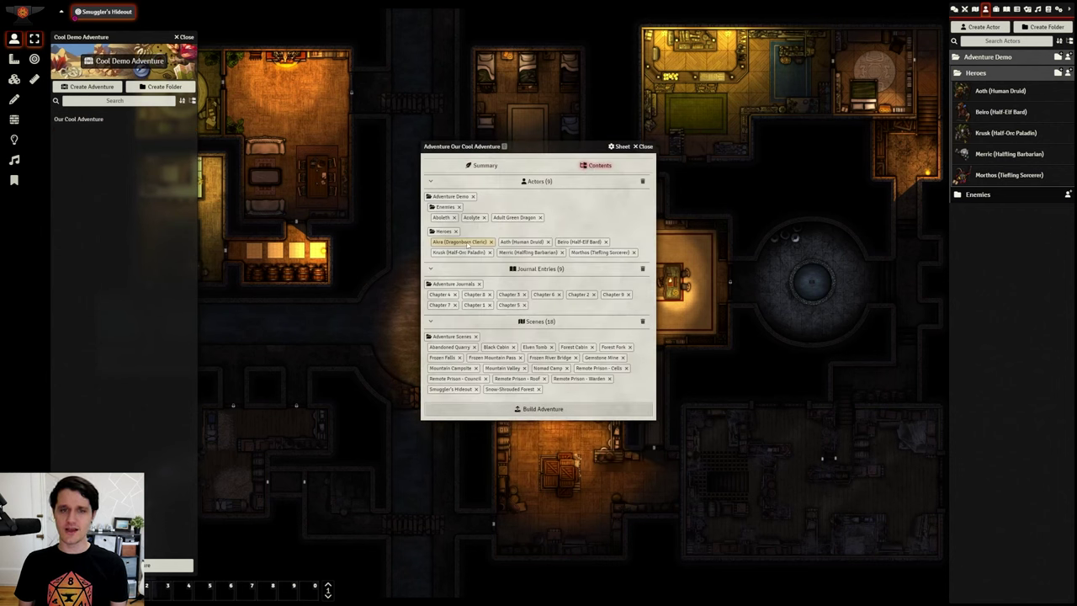
pyautogui.moveTo(468, 244)
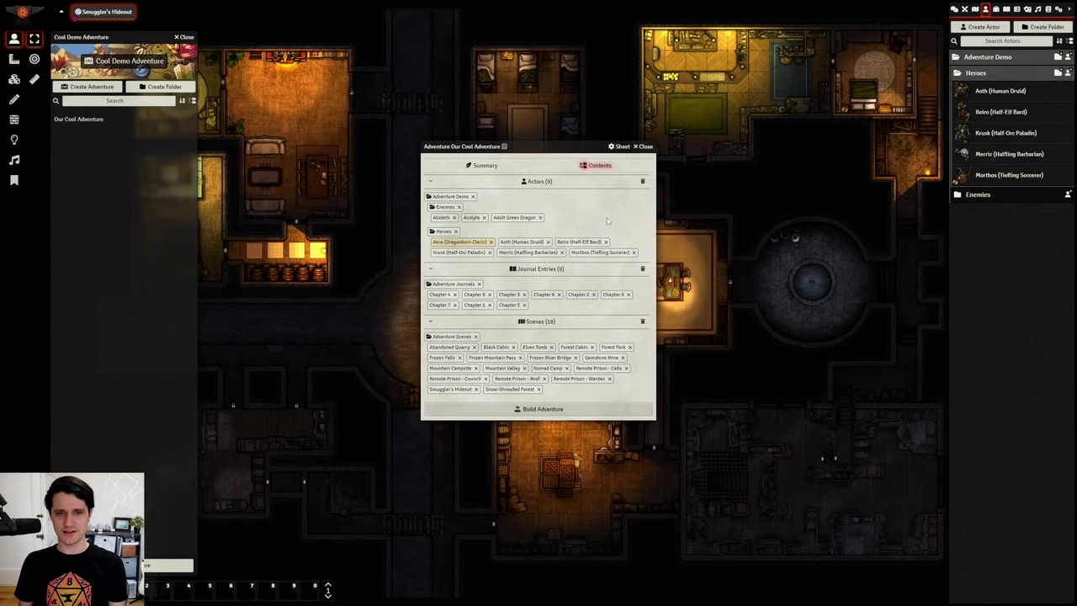
pyautogui.press('Escape')
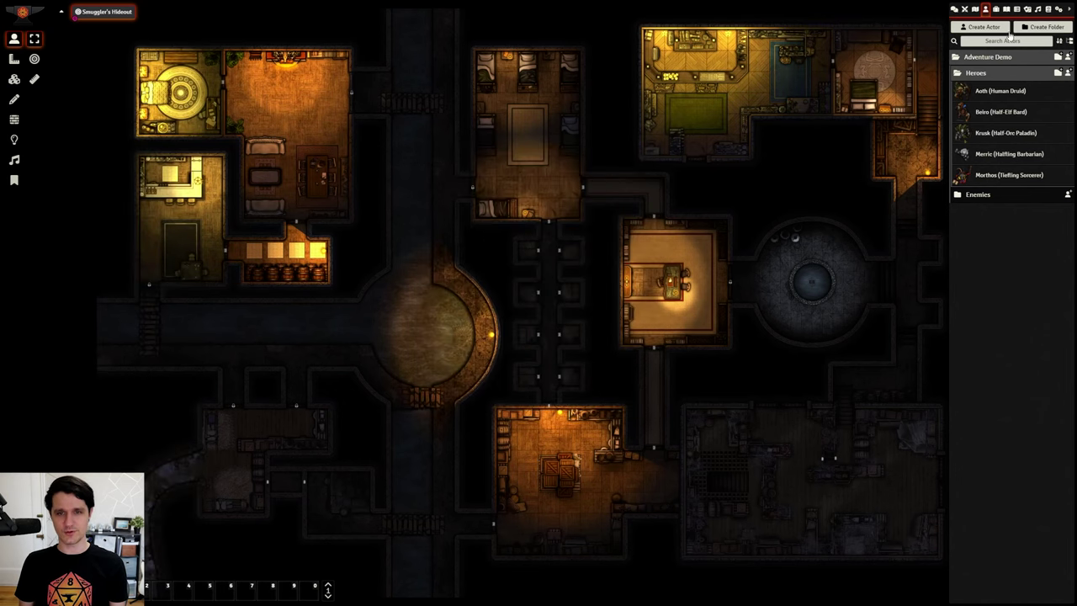
# Step: Return to setup and create a world titled Clean World with the DnD5e - Fifth Edition System
pyautogui.click(1058, 8)
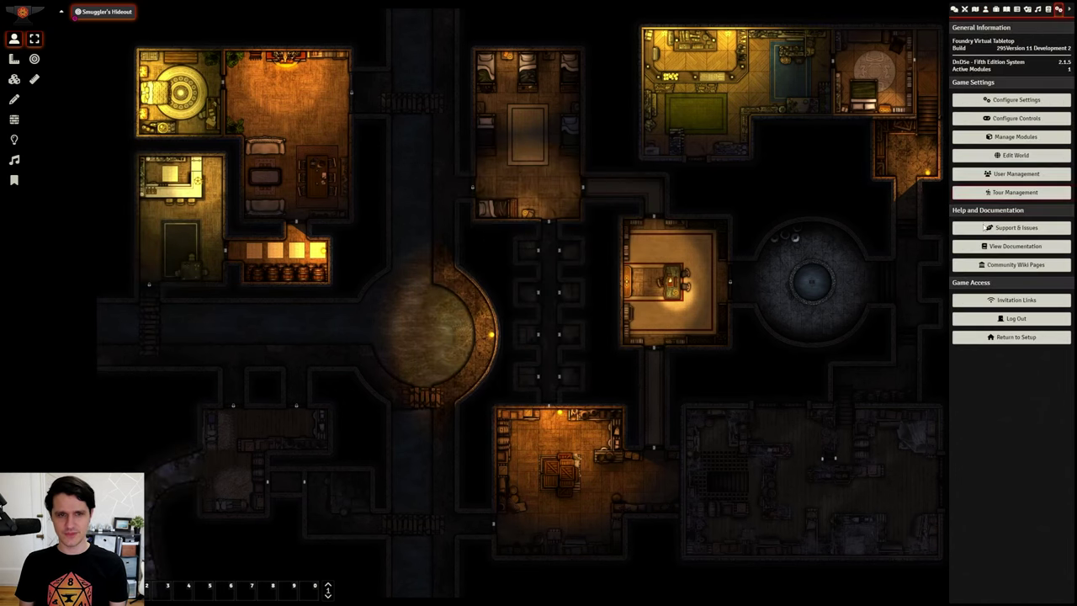
pyautogui.click(982, 335)
pyautogui.click(562, 128)
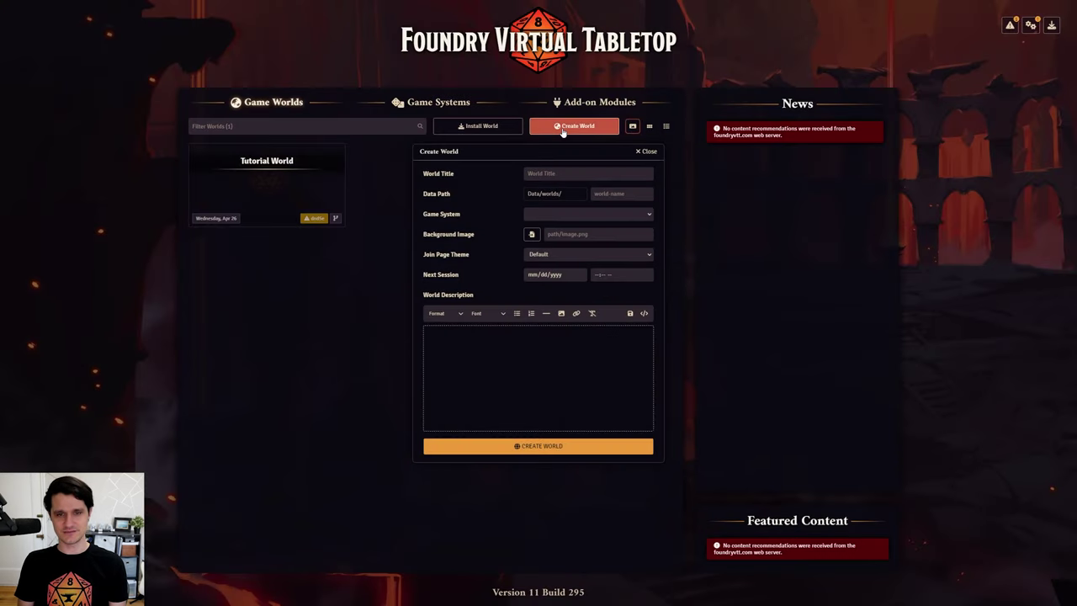
pyautogui.click(553, 172)
pyautogui.write('Clean World')
pyautogui.press('Tab')
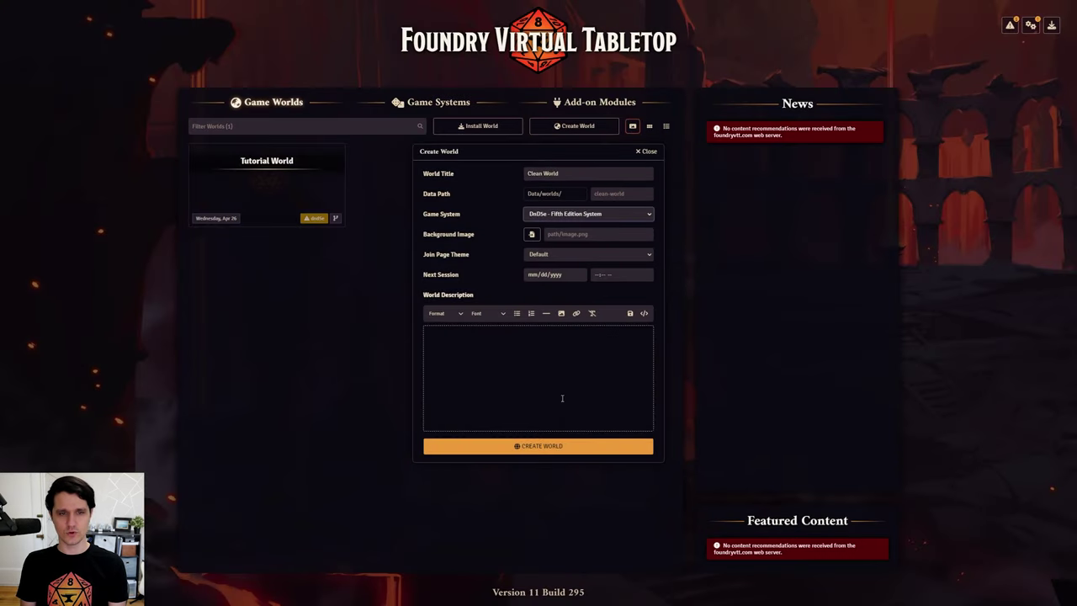
pyautogui.click(555, 446)
# Step: Launch Clean World, join as Gamemaster, and activate the Demo Adventure Module, accepting the reload
pyautogui.click(268, 186)
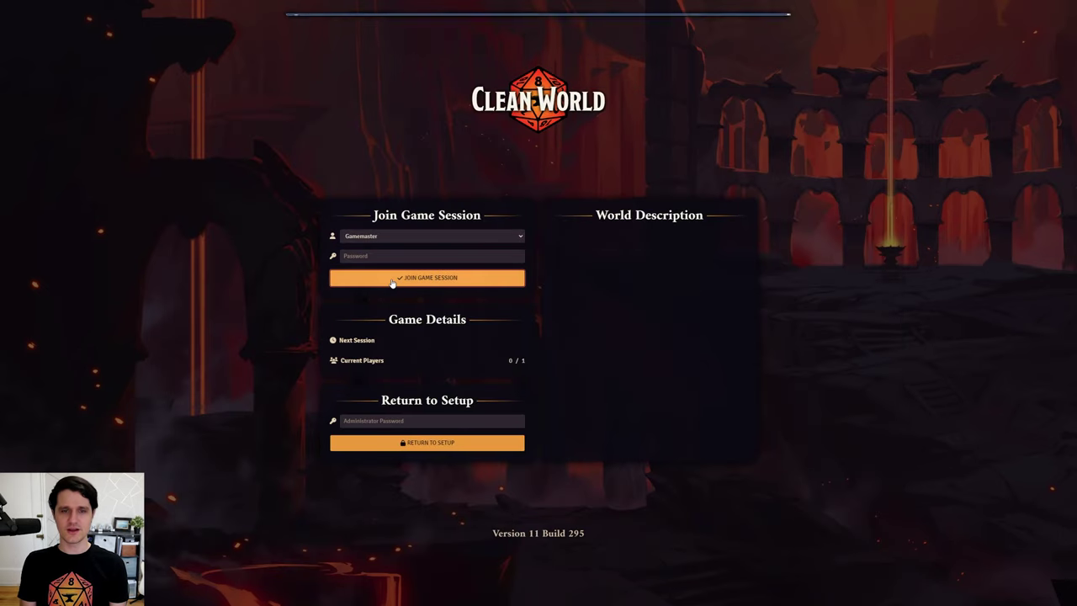
pyautogui.click(392, 280)
pyautogui.click(1058, 10)
pyautogui.click(1009, 139)
pyautogui.click(404, 198)
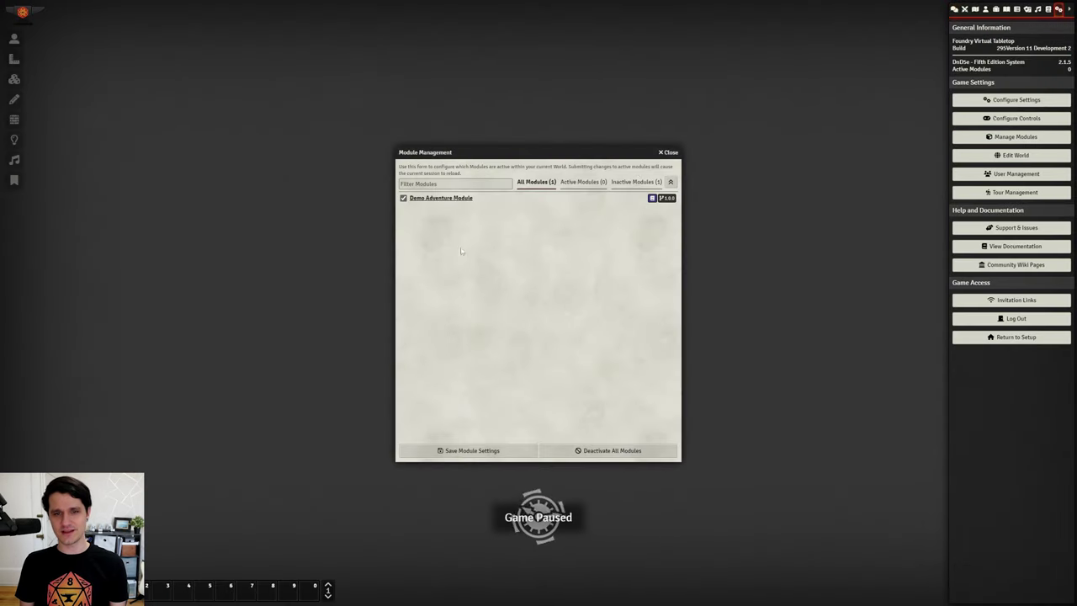
pyautogui.click(469, 452)
pyautogui.click(513, 321)
# Step: Import Our Cool Adventure from the Cool Demo Adventure compendium into the world
pyautogui.click(1048, 10)
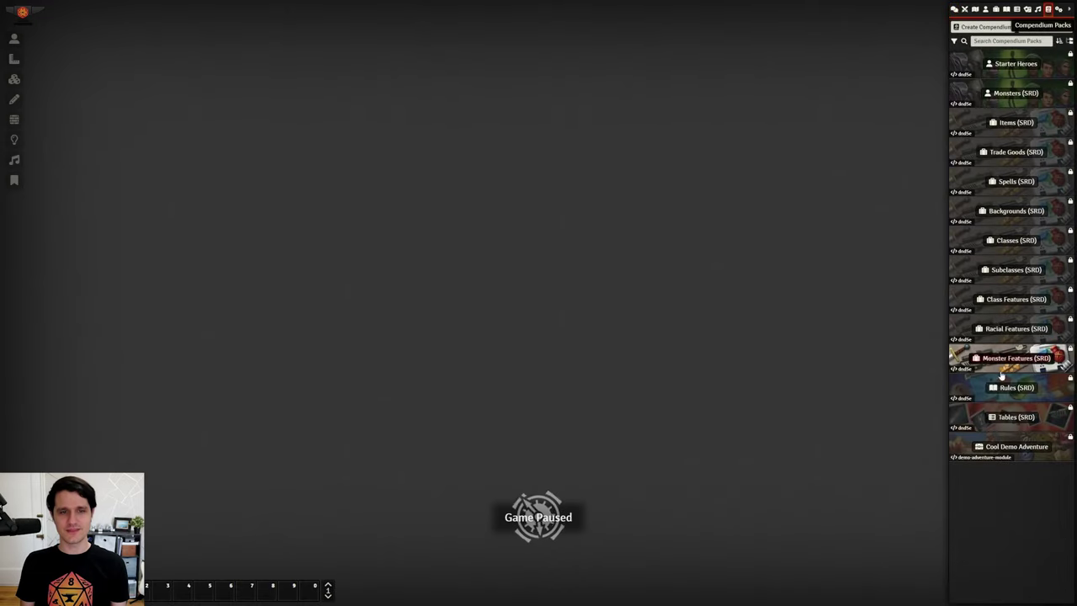
pyautogui.click(1016, 446)
pyautogui.click(101, 109)
pyautogui.click(539, 416)
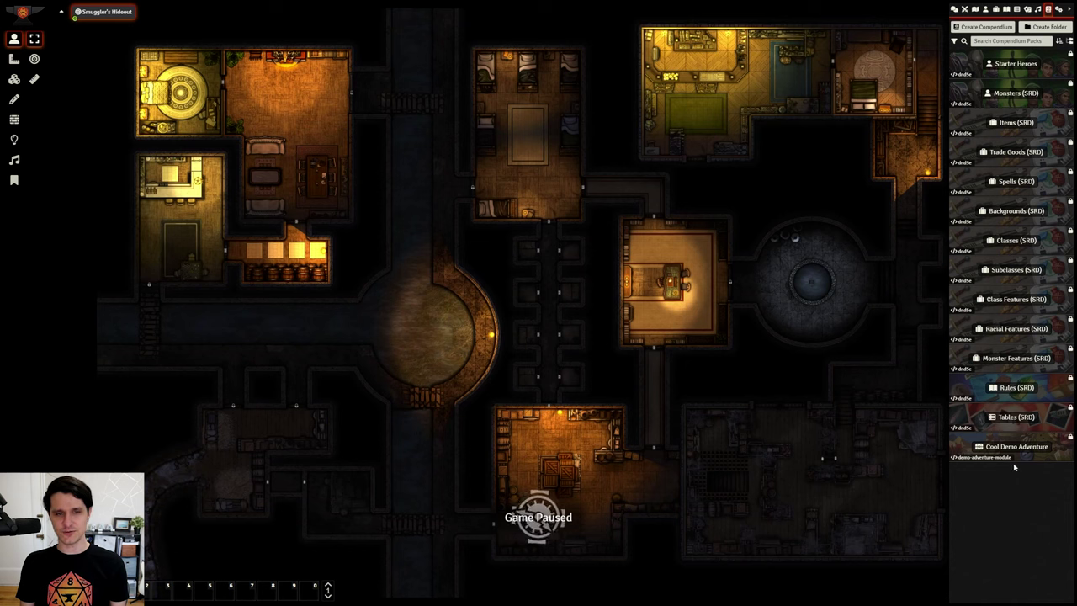
# Step: Open Our Cool Adventure from the Cool Demo Adventure compendium for editing and show its contents
pyautogui.click(1015, 454)
pyautogui.click(98, 119)
pyautogui.click(585, 167)
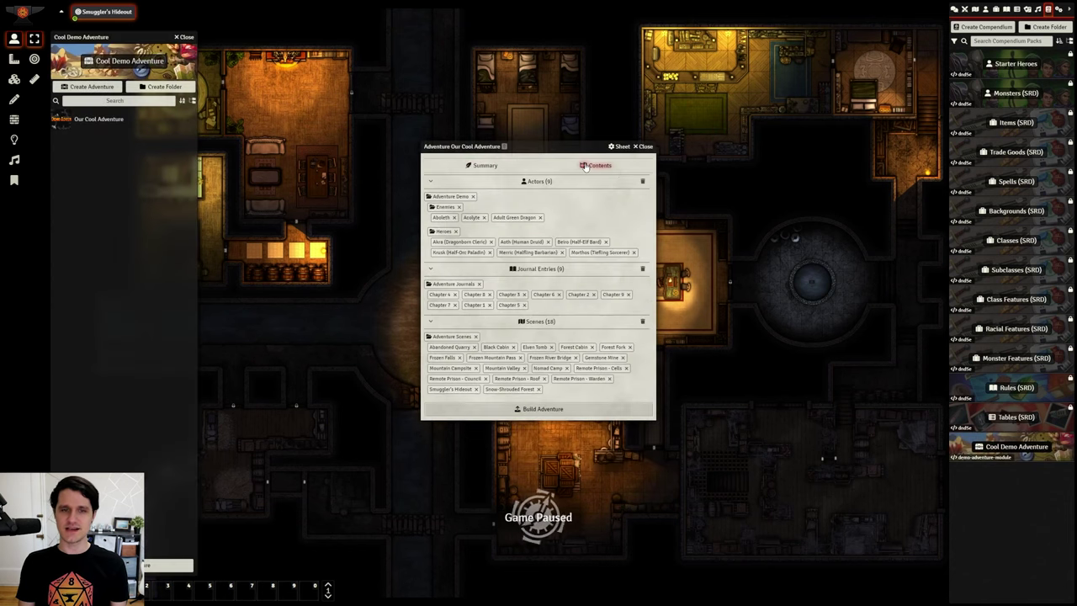
# Step: Create a journal entry named Another Useful Journal in the world, outside any folder, and close its sheet
pyautogui.click(1006, 9)
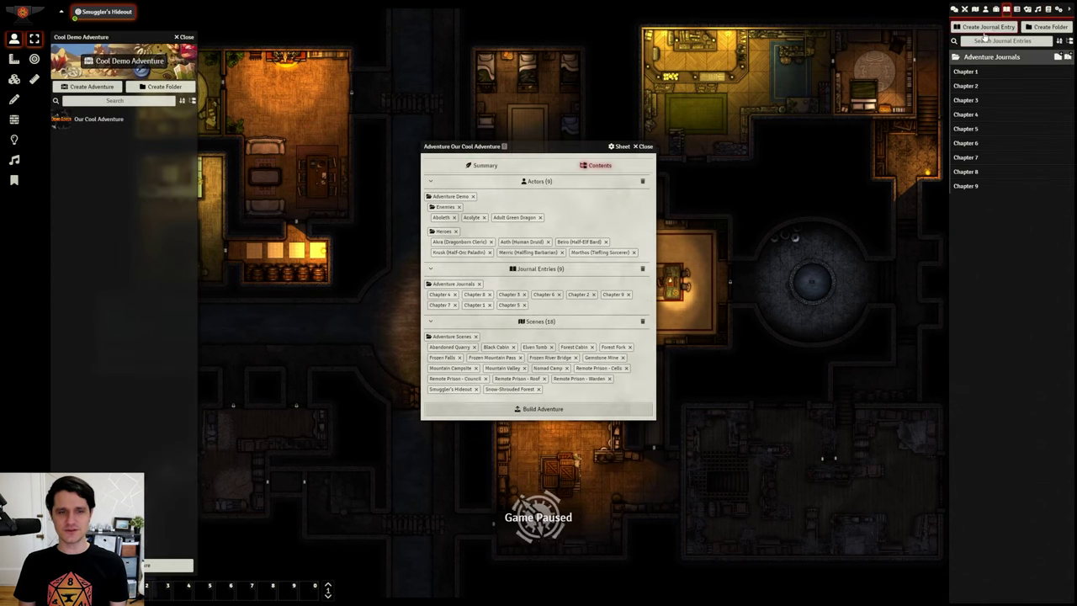
pyautogui.click(984, 28)
pyautogui.write('Another Useful')
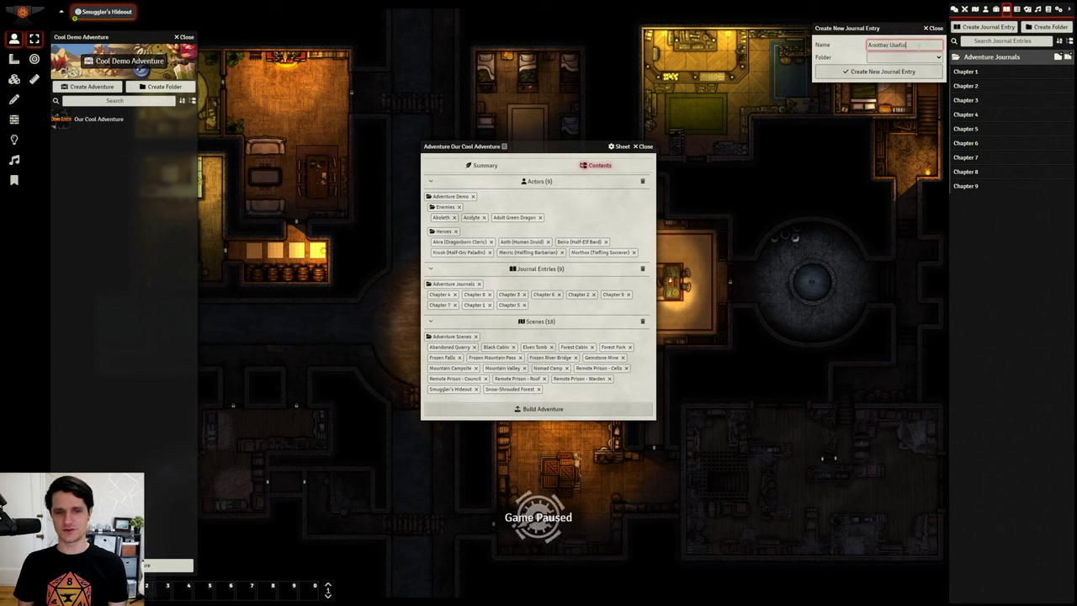
pyautogui.write(' Journal')
pyautogui.press('Return')
pyautogui.press('Escape')
# Step: Add Another Useful Journal to the adventure's contents, build the adventure, and close the compendium
pyautogui.moveTo(980, 200); pyautogui.dragTo(596, 243)
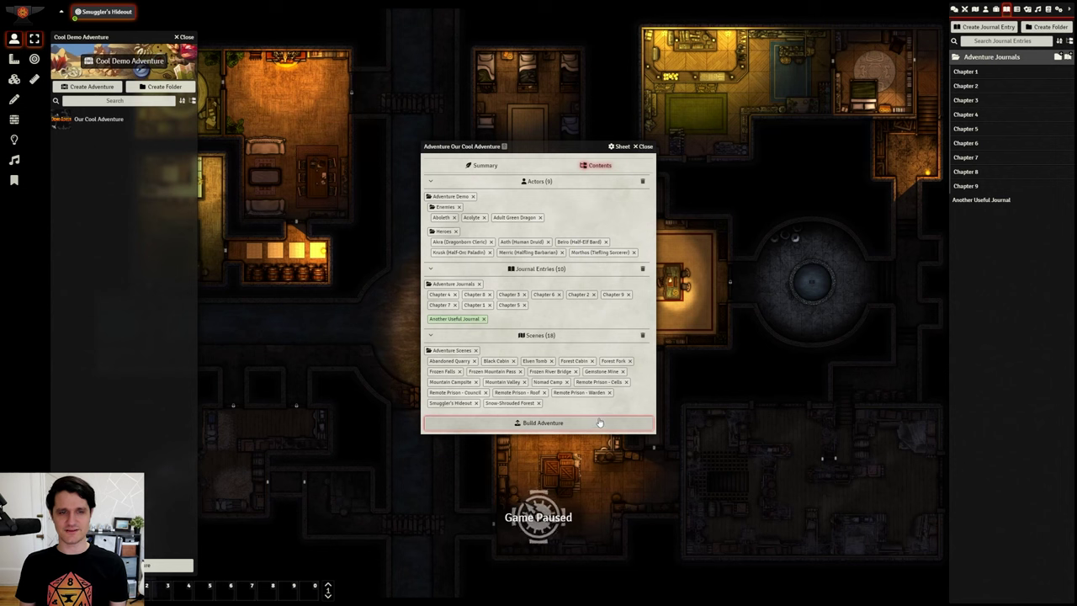
pyautogui.click(640, 422)
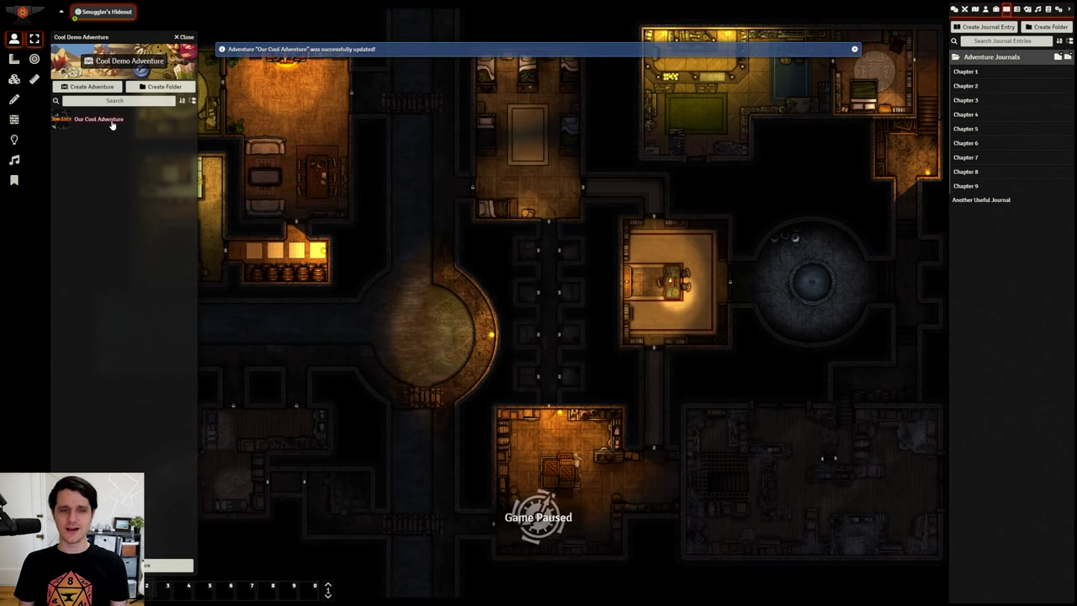
pyautogui.press('Escape')
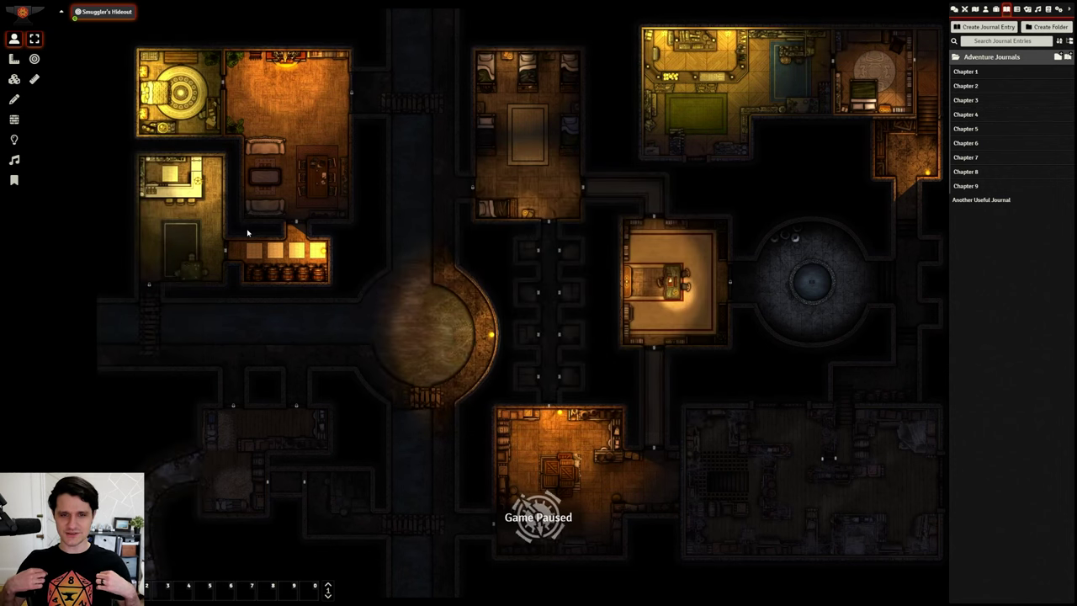